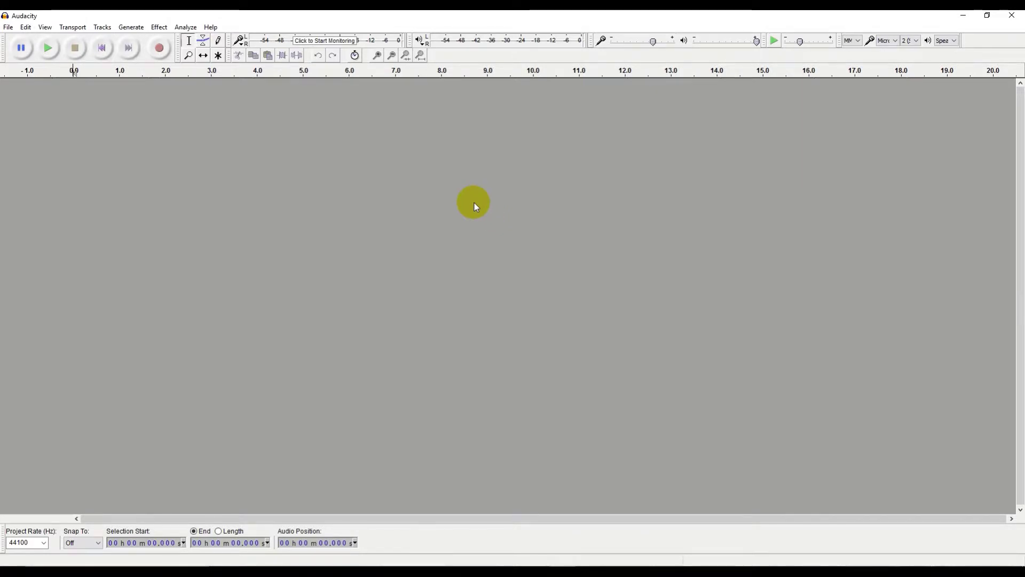
Open the recent project Silence20160616.aup and increase the height of its stereo track.
{"action": "left_click", "coordinate": [9, 28]}
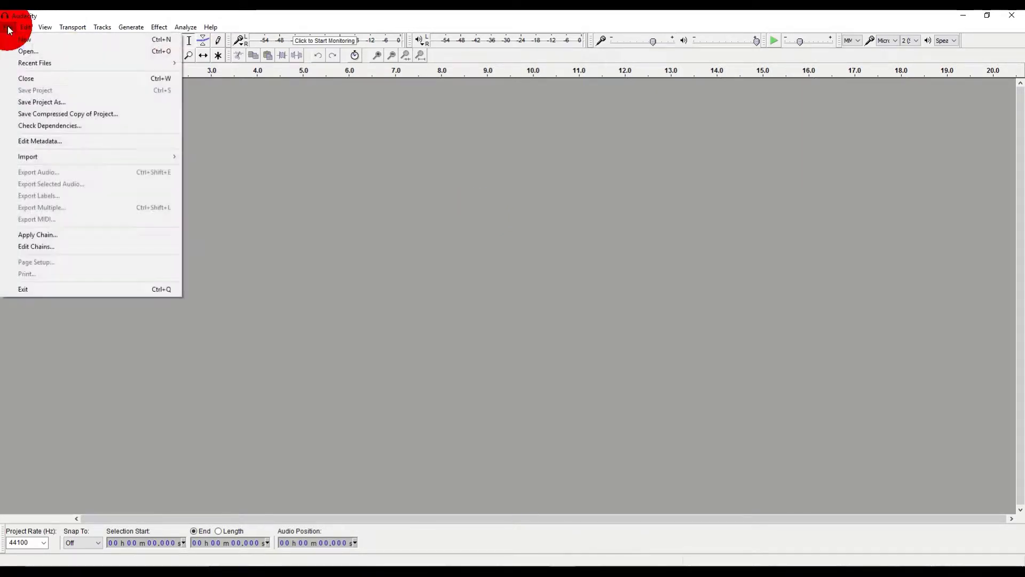
{"action": "mouse_move", "coordinate": [65, 64]}
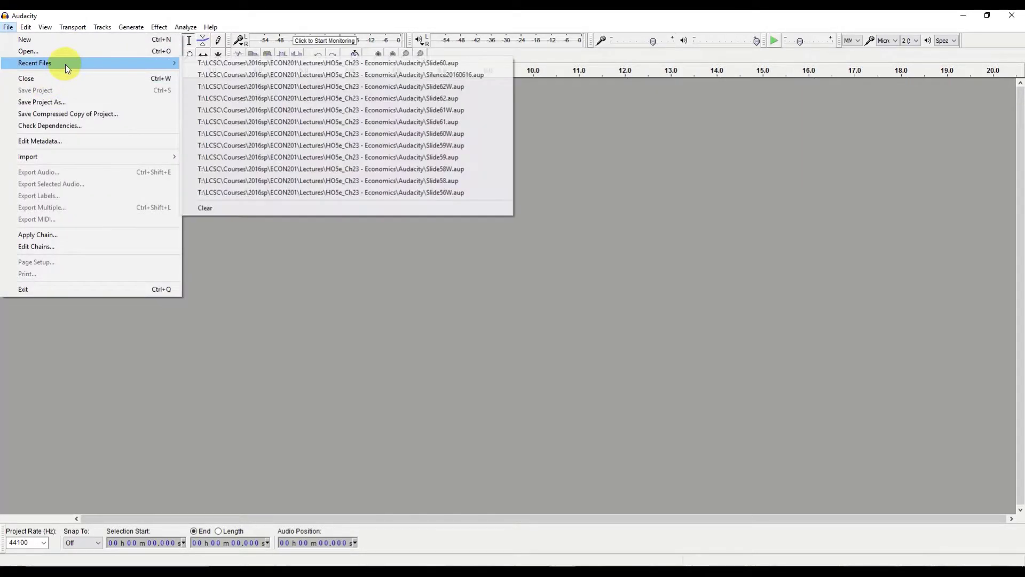
{"action": "left_click", "coordinate": [485, 78]}
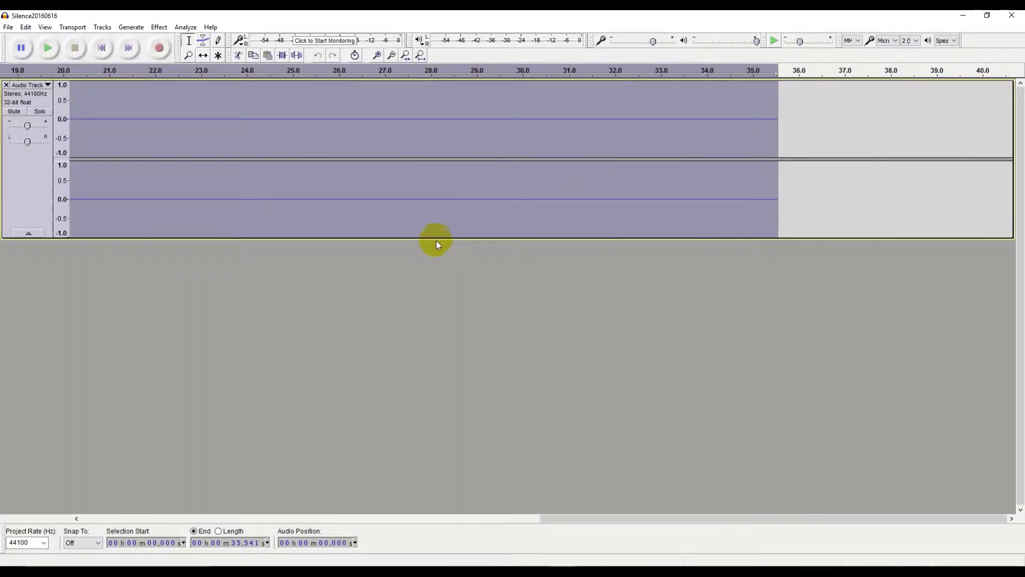
{"action": "left_click_drag", "start_coordinate": [434, 236], "coordinate": [428, 390]}
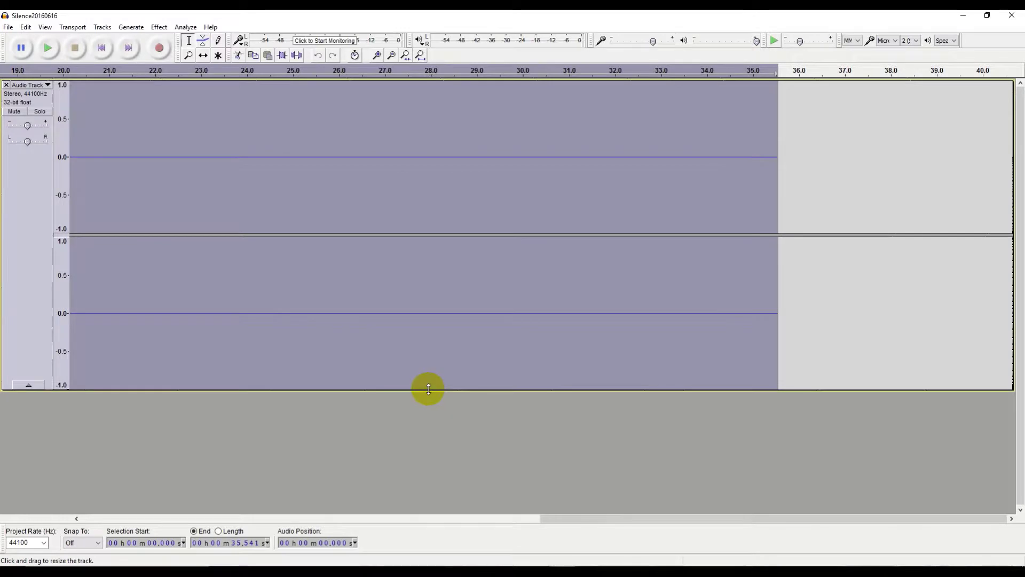
Select the entire silent clip in the track.
{"action": "left_click", "coordinate": [405, 162]}
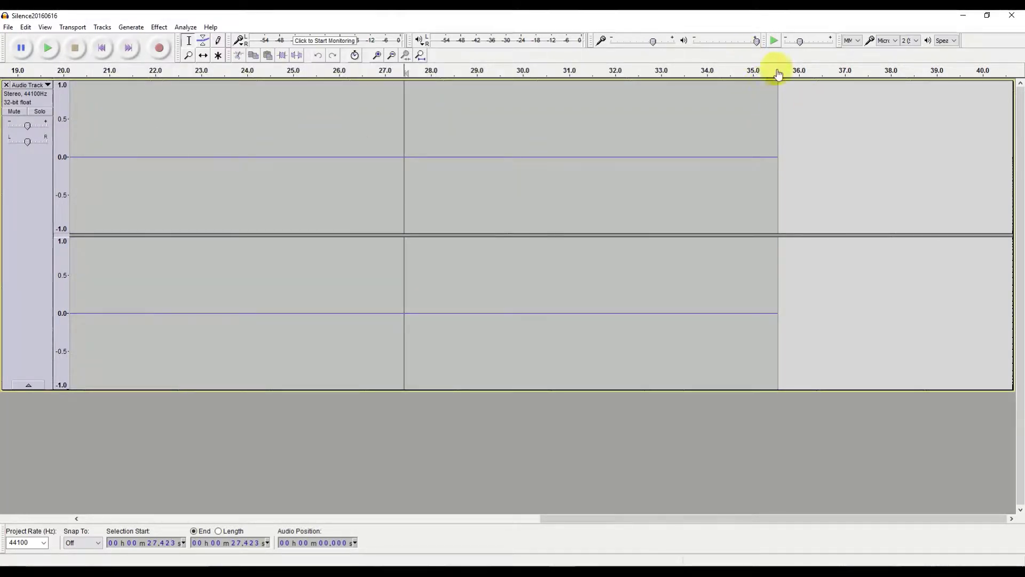
{"action": "double_click", "coordinate": [319, 131]}
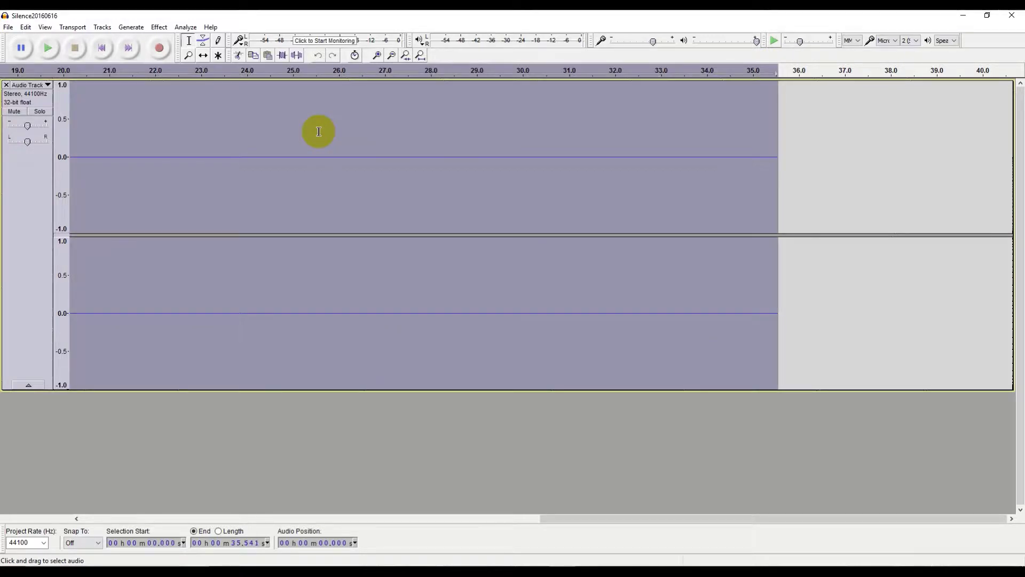
{"action": "left_click", "coordinate": [160, 28]}
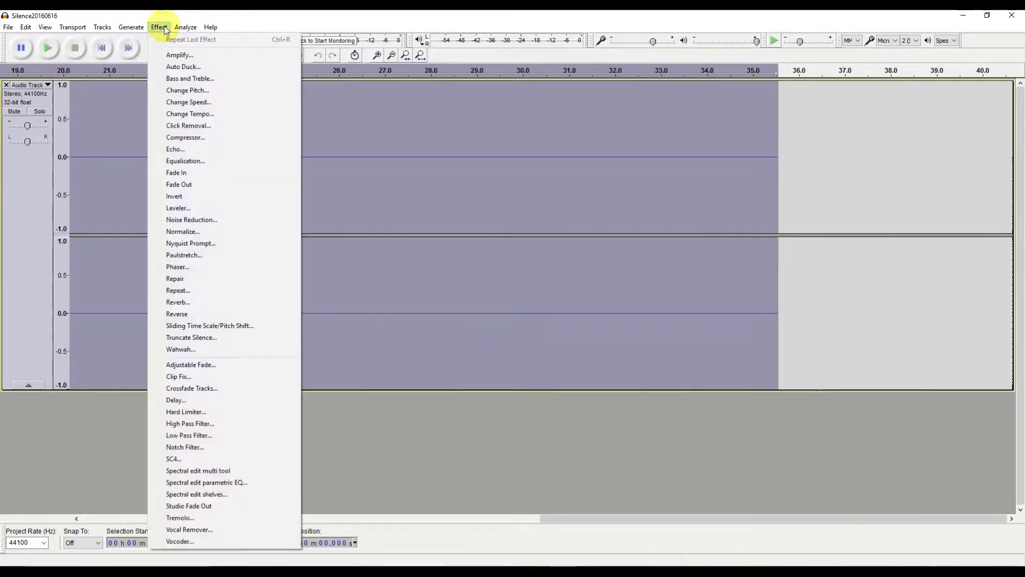
{"action": "left_click", "coordinate": [176, 149]}
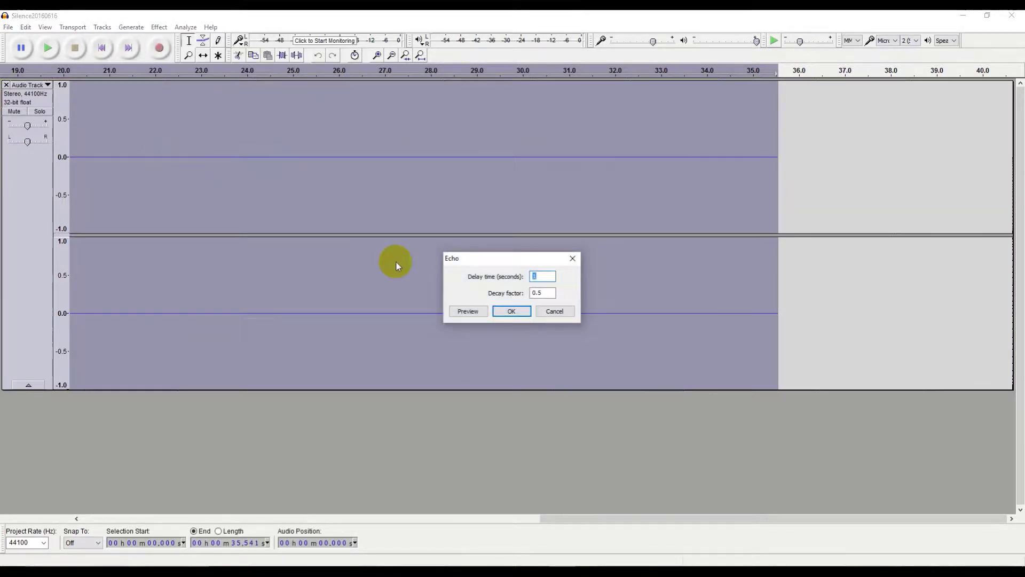
{"action": "key", "text": "Return"}
Capture a noise profile from the selected silence with the Noise Reduction effect.
{"action": "left_click", "coordinate": [164, 27]}
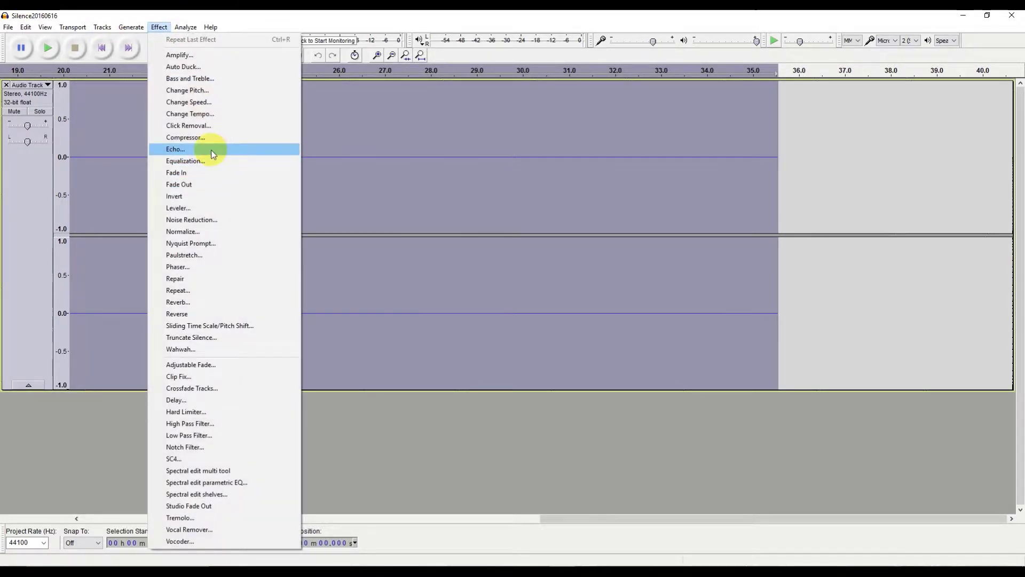
{"action": "left_click", "coordinate": [207, 220]}
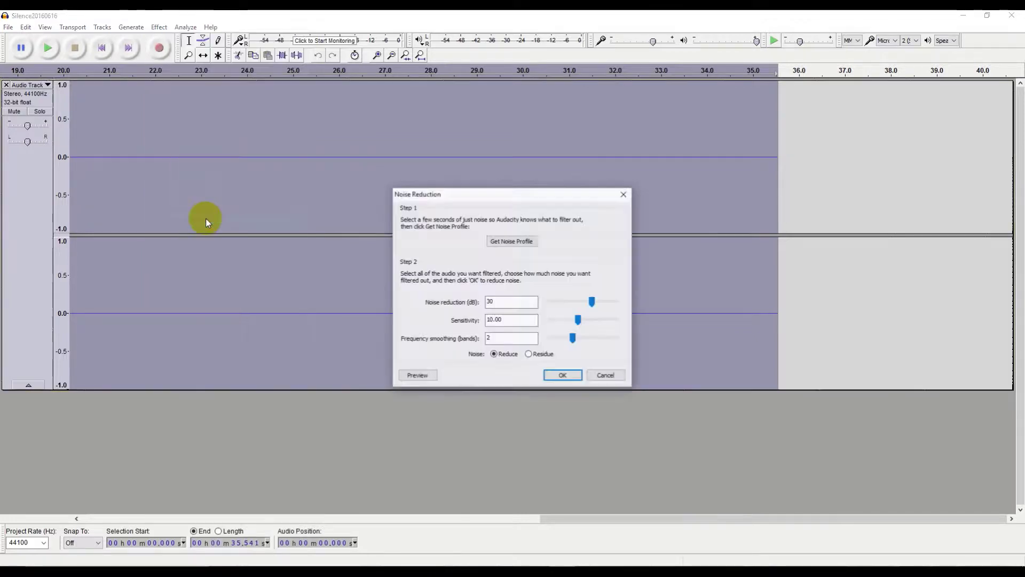
{"action": "left_click", "coordinate": [494, 242]}
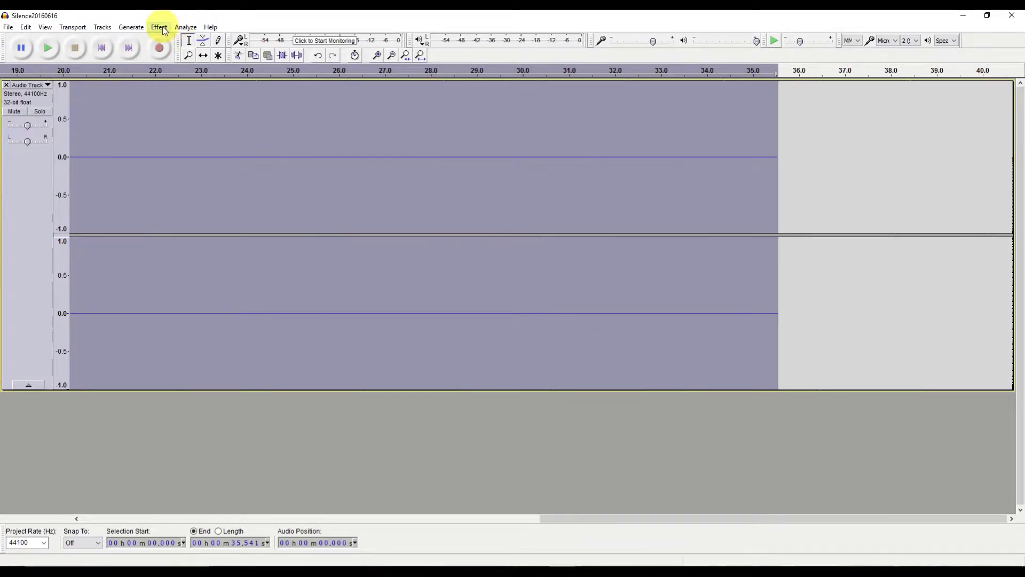
Close the Silence20160616 project and save its changes.
{"action": "left_click", "coordinate": [140, 30]}
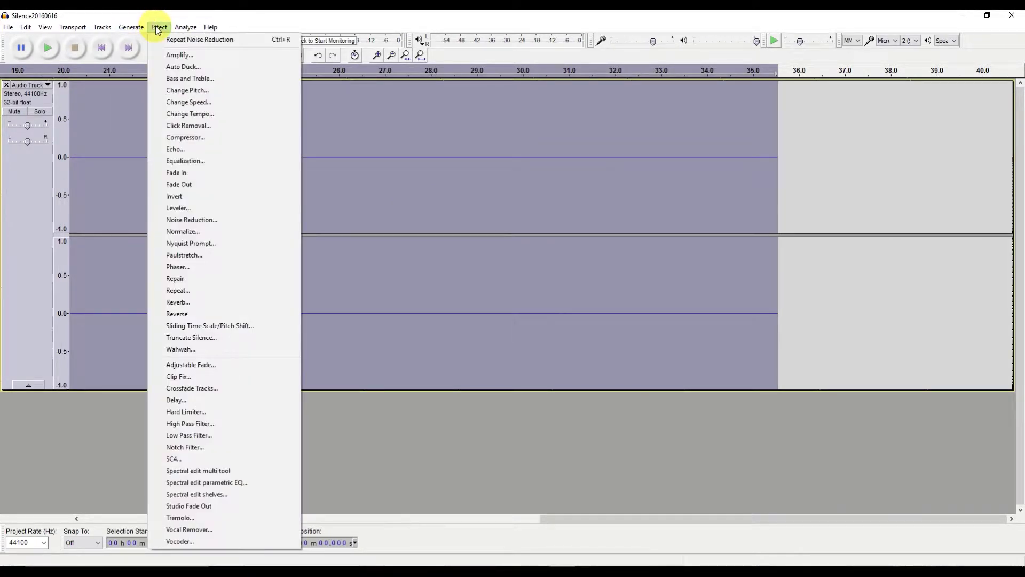
{"action": "left_click", "coordinate": [8, 27]}
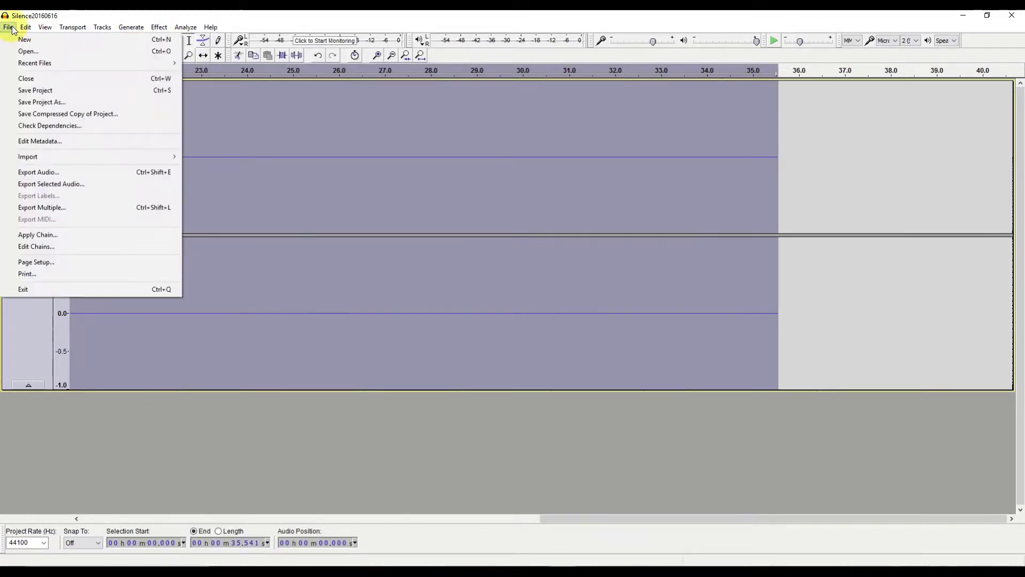
{"action": "left_click", "coordinate": [24, 75]}
{"action": "left_click", "coordinate": [481, 343]}
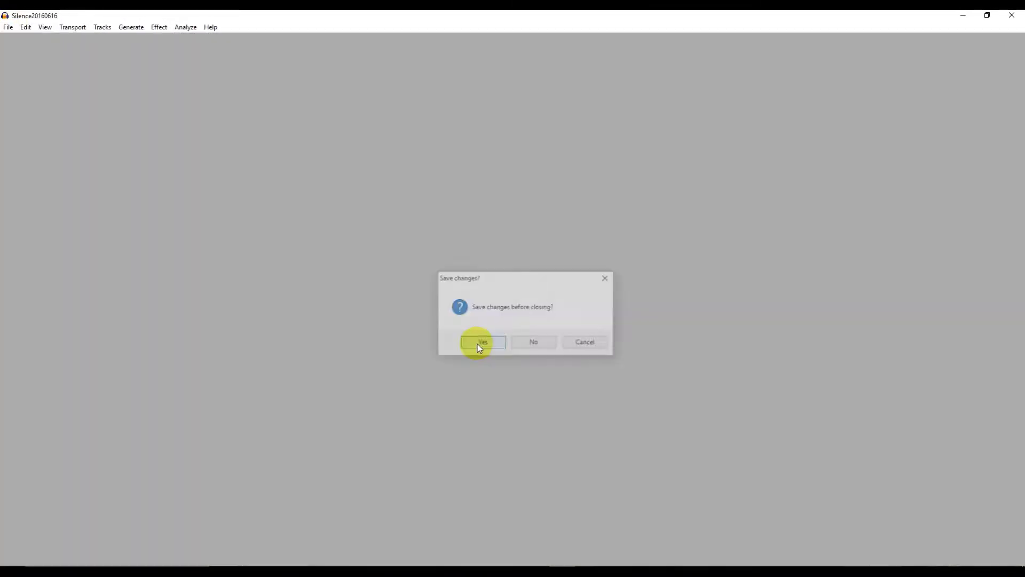
Open the recent project Slide60.aup and enlarge its stereo track to nearly the full window height.
{"action": "left_click", "coordinate": [8, 28]}
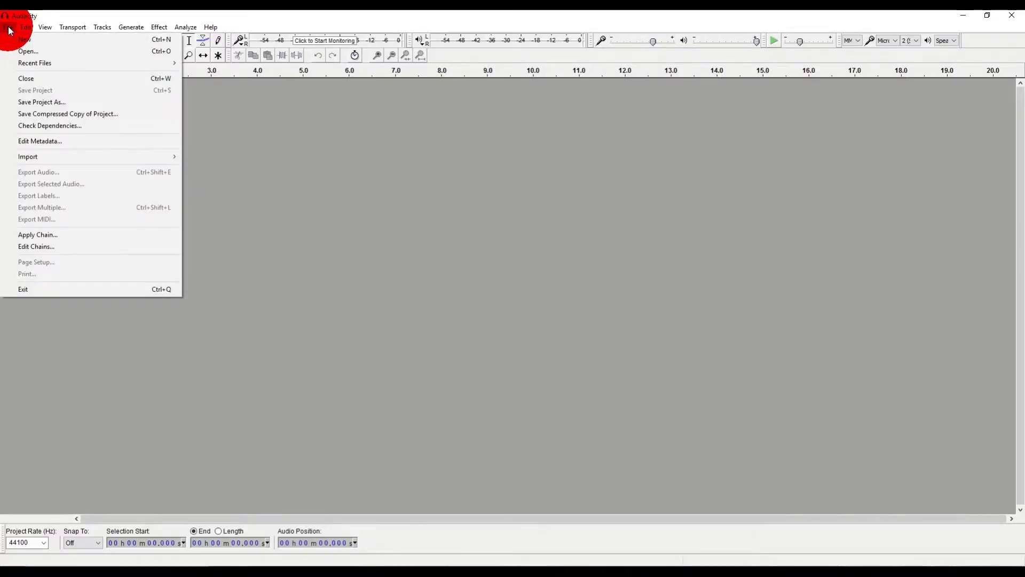
{"action": "mouse_move", "coordinate": [70, 63]}
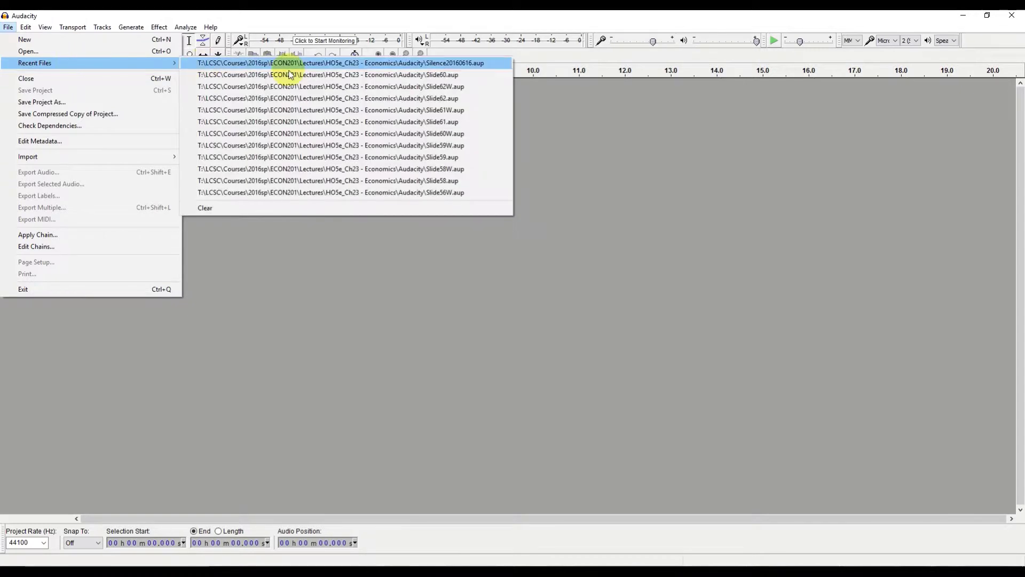
{"action": "left_click", "coordinate": [319, 76]}
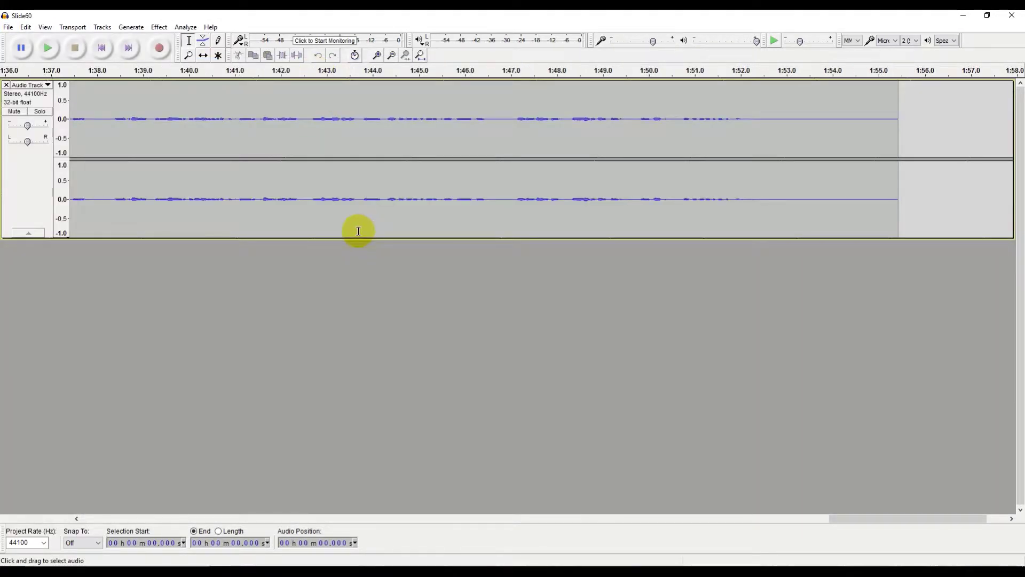
{"action": "left_click_drag", "start_coordinate": [353, 239], "coordinate": [360, 509]}
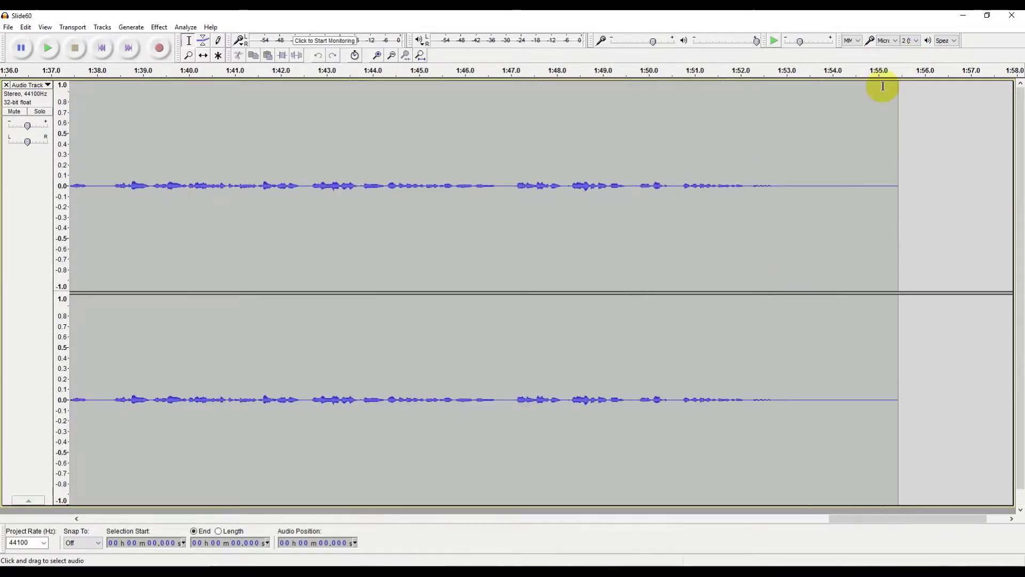
Examine the background noise between the spoken passages with the track's amplitude scale magnified to about ±0.03.
{"action": "left_click", "coordinate": [59, 186]}
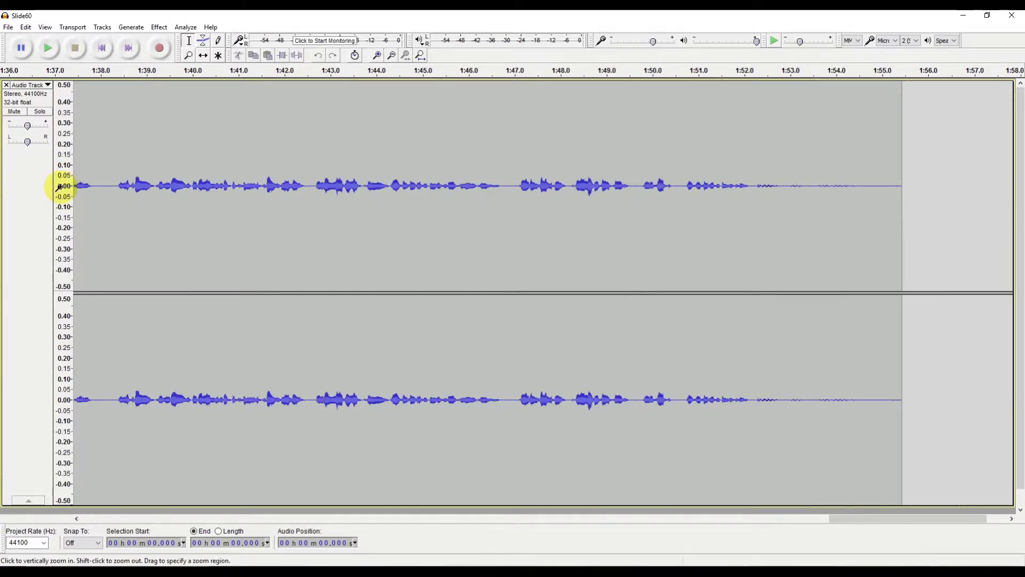
{"action": "left_click", "coordinate": [60, 187]}
{"action": "left_click", "coordinate": [59, 187]}
{"action": "left_click", "coordinate": [59, 187]}
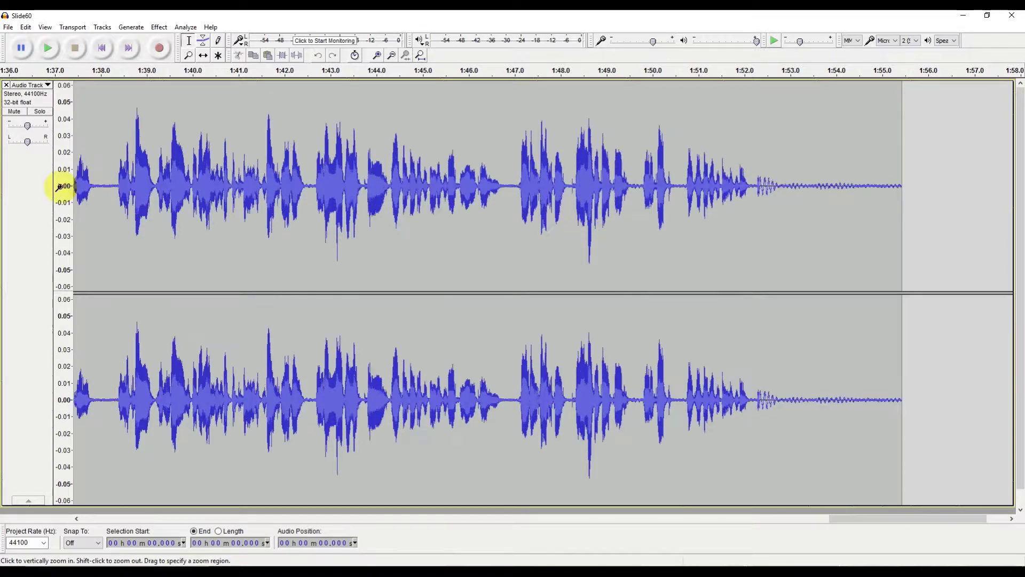
{"action": "left_click", "coordinate": [59, 187]}
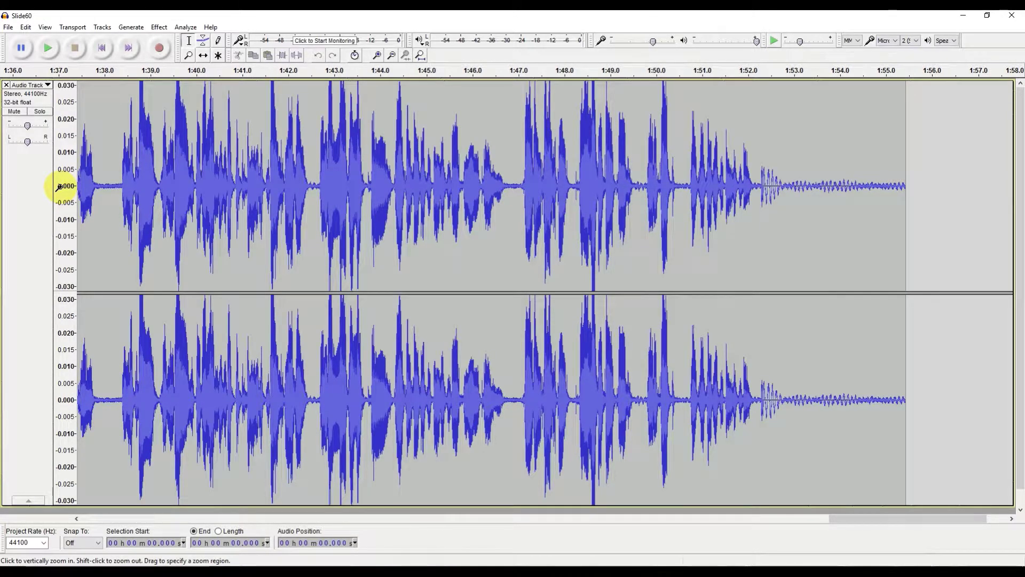
{"action": "left_click", "coordinate": [77, 519]}
{"action": "left_click_drag", "start_coordinate": [76, 516], "coordinate": [76, 516]}
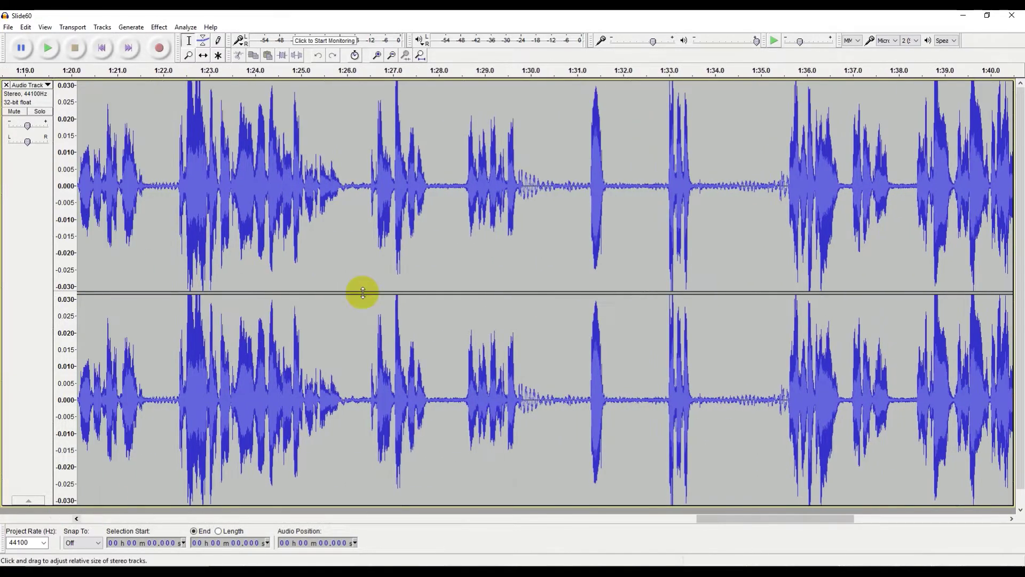
Apply Noise Reduction to the entire Slide60 recording with 30 dB reduction, sensitivity 10.00 and 2 frequency smoothing bands.
{"action": "left_click", "coordinate": [554, 220]}
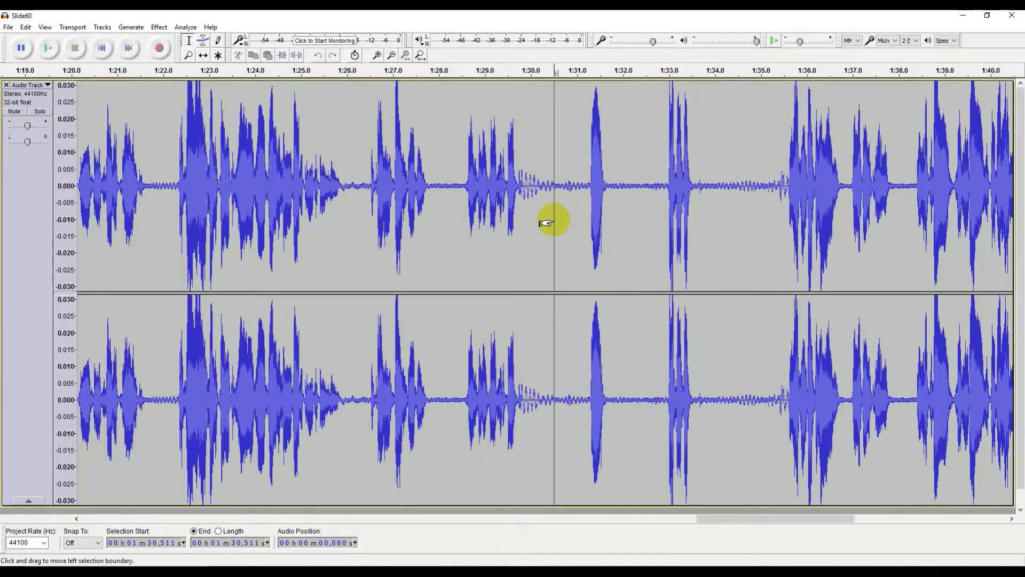
{"action": "key", "text": "ctrl+a"}
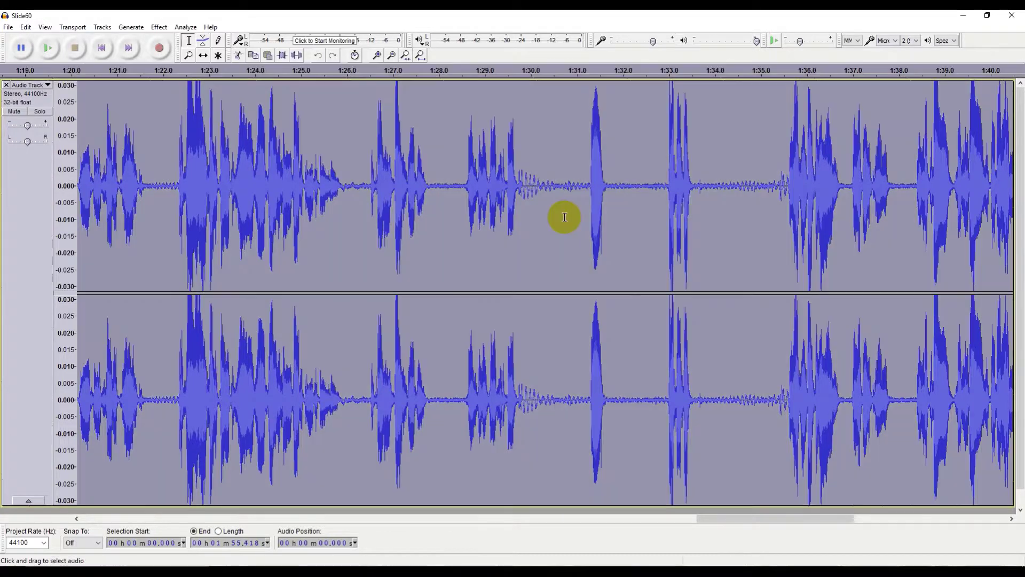
{"action": "left_click", "coordinate": [161, 25]}
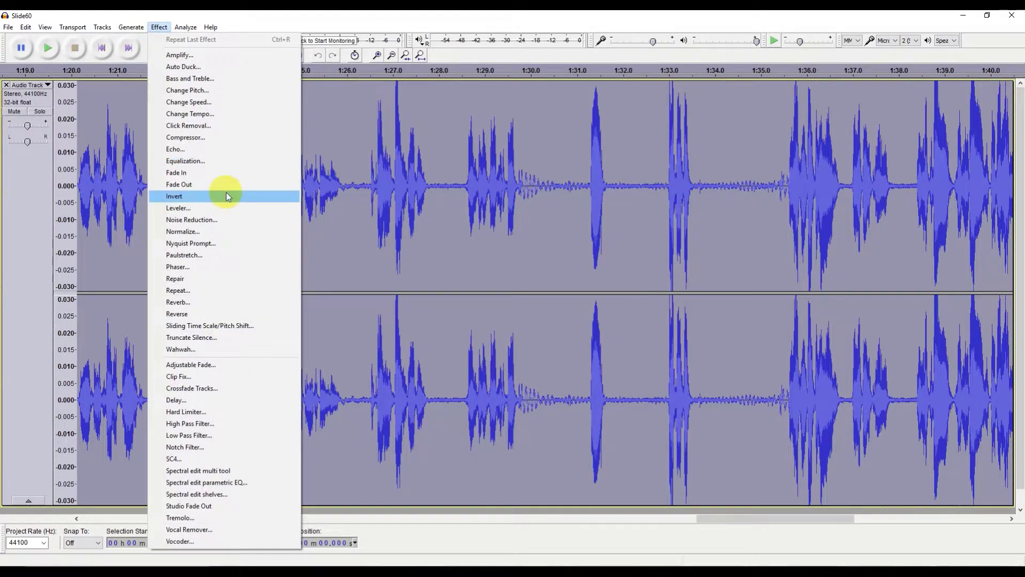
{"action": "left_click", "coordinate": [209, 220]}
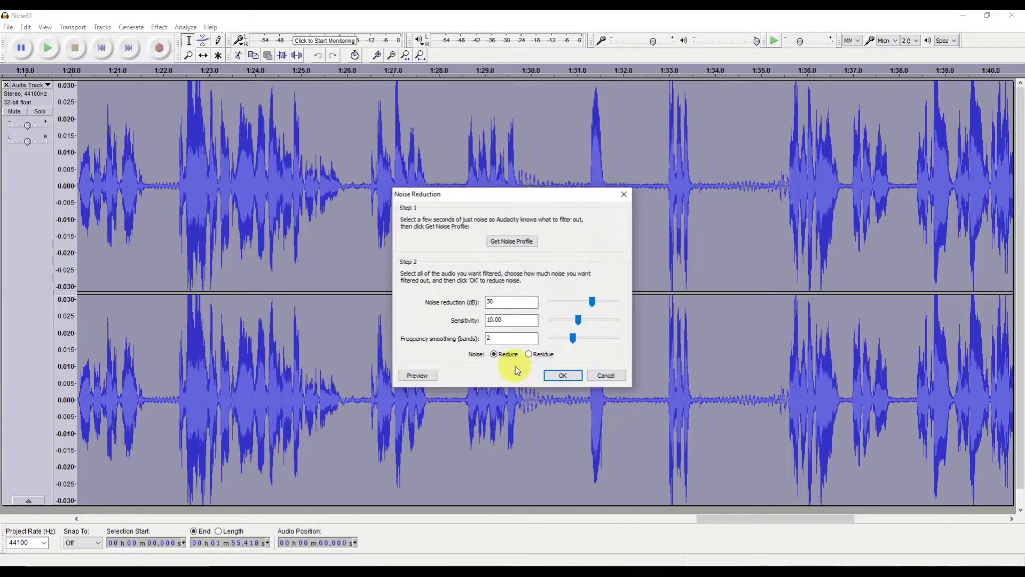
{"action": "left_click", "coordinate": [560, 376]}
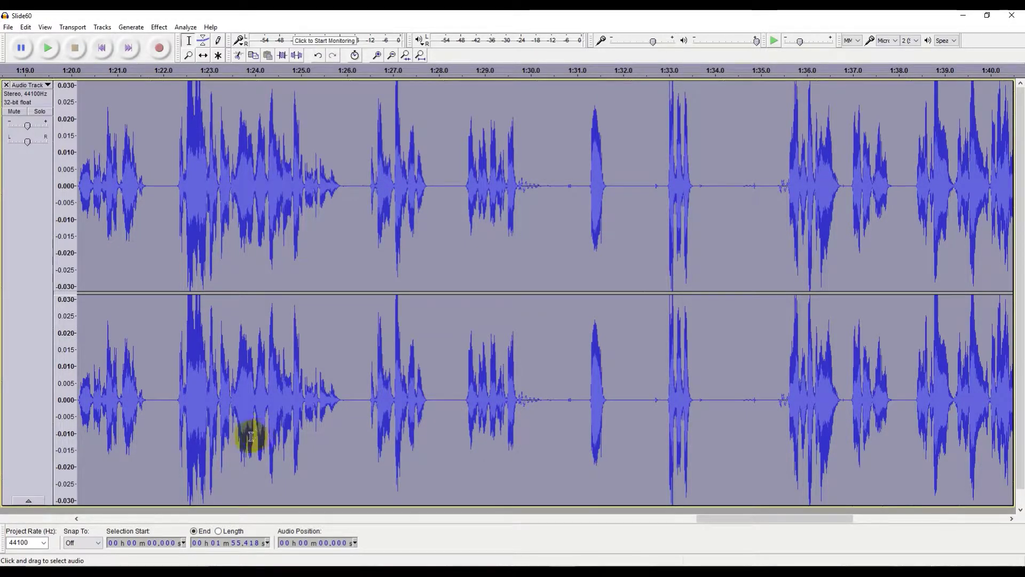
Play the noise-reduced recording from its beginning.
{"action": "left_click", "coordinate": [122, 517]}
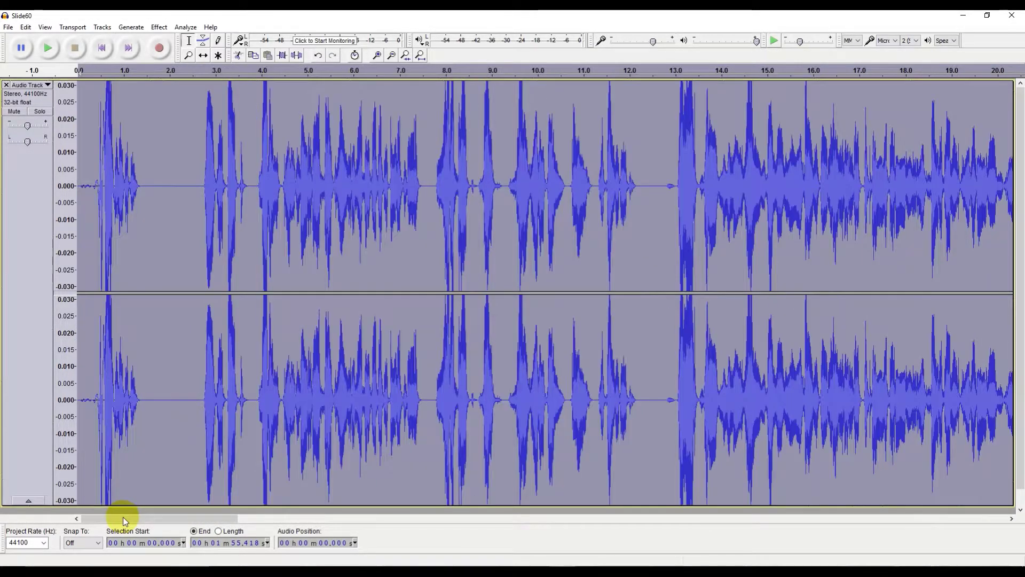
{"action": "left_click", "coordinate": [48, 49]}
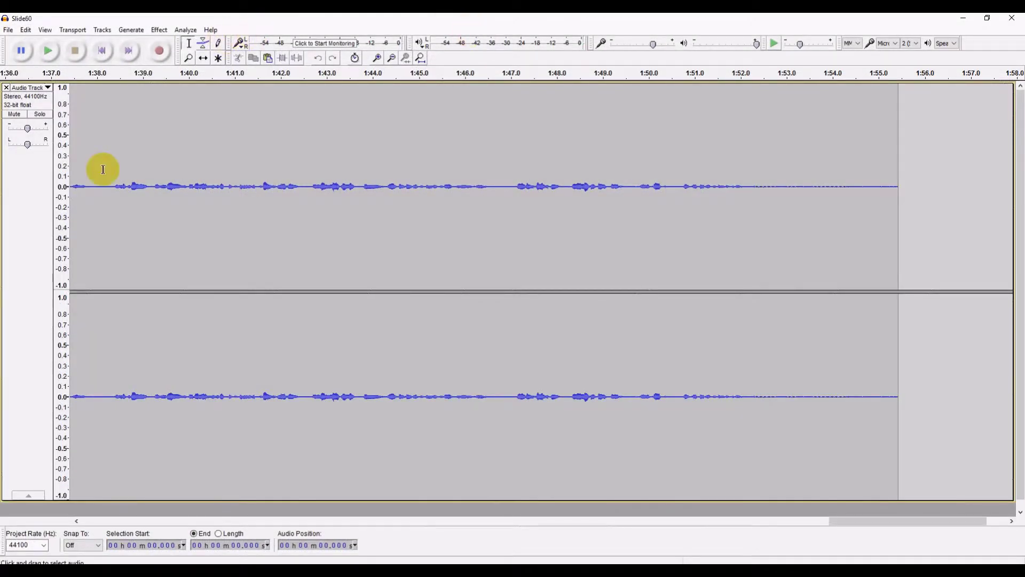
Examine the waveform at the beginning of the unprocessed recording with the amplitude scale magnified to about ±0.06.
{"action": "left_click", "coordinate": [61, 186]}
{"action": "left_click", "coordinate": [61, 183]}
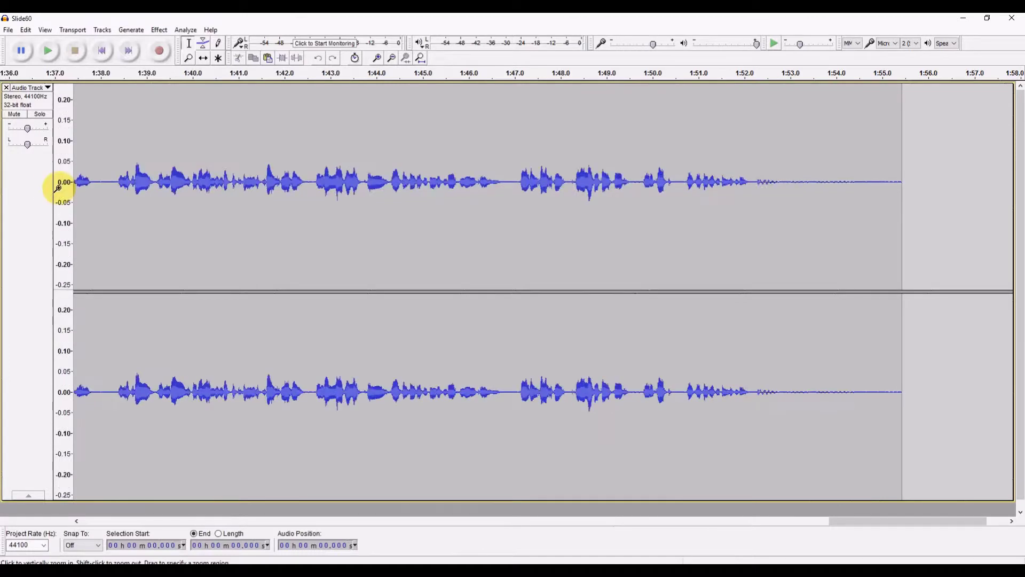
{"action": "left_click", "coordinate": [61, 183]}
{"action": "left_click", "coordinate": [60, 188]}
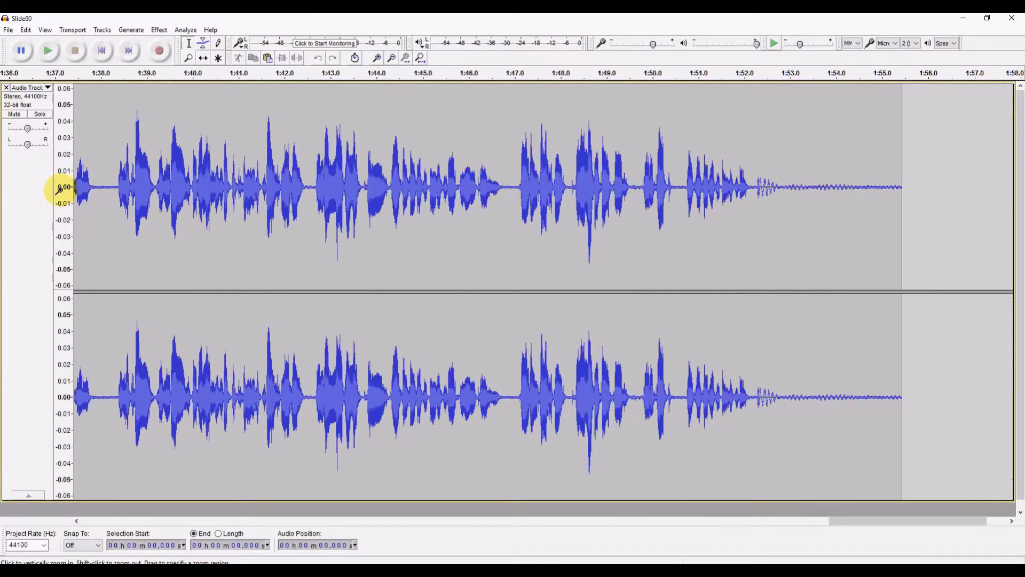
{"action": "left_click", "coordinate": [61, 189]}
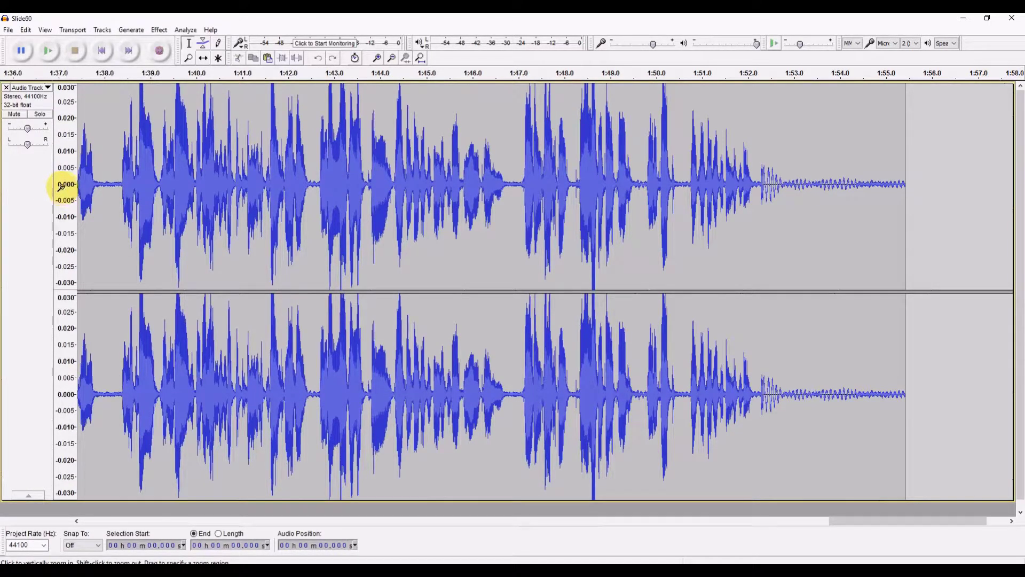
{"action": "left_click", "coordinate": [61, 187], "text": "shift"}
{"action": "left_click", "coordinate": [100, 521]}
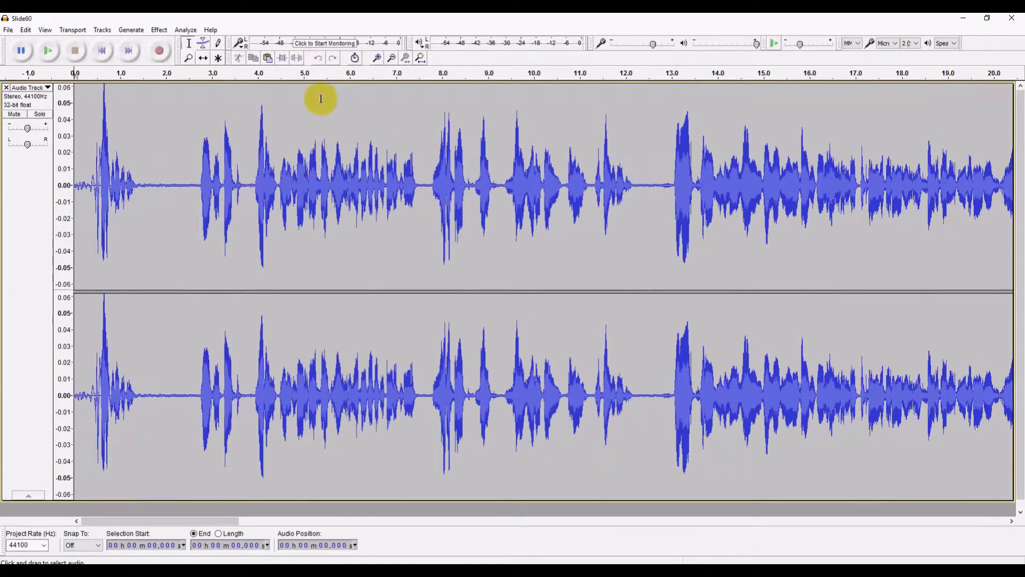
Apply Noise Reduction to the whole narration track with 30 dB reduction, sensitivity 10.00 and 2 frequency smoothing bands.
{"action": "key", "text": "ctrl+a"}
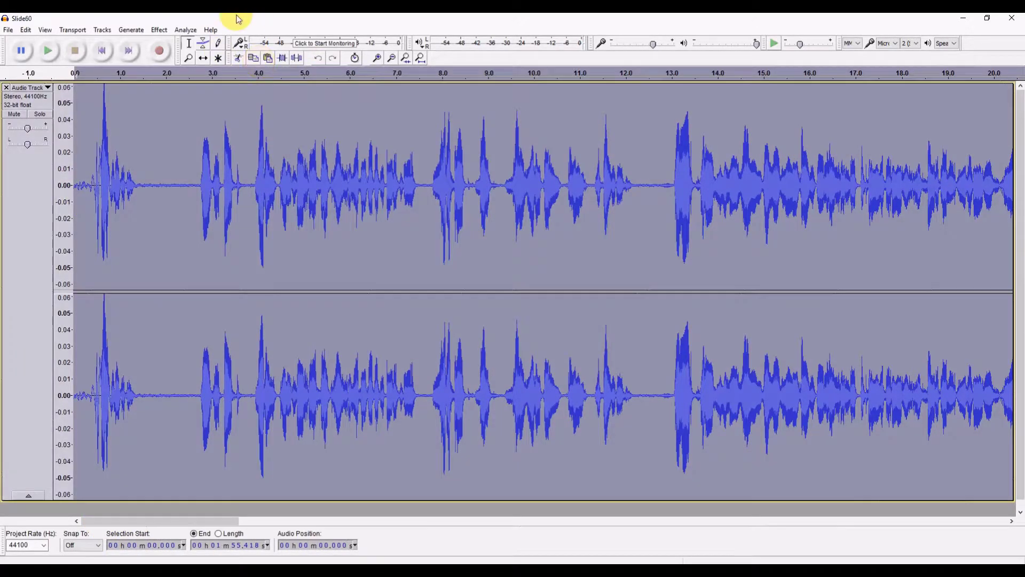
{"action": "left_click", "coordinate": [159, 30]}
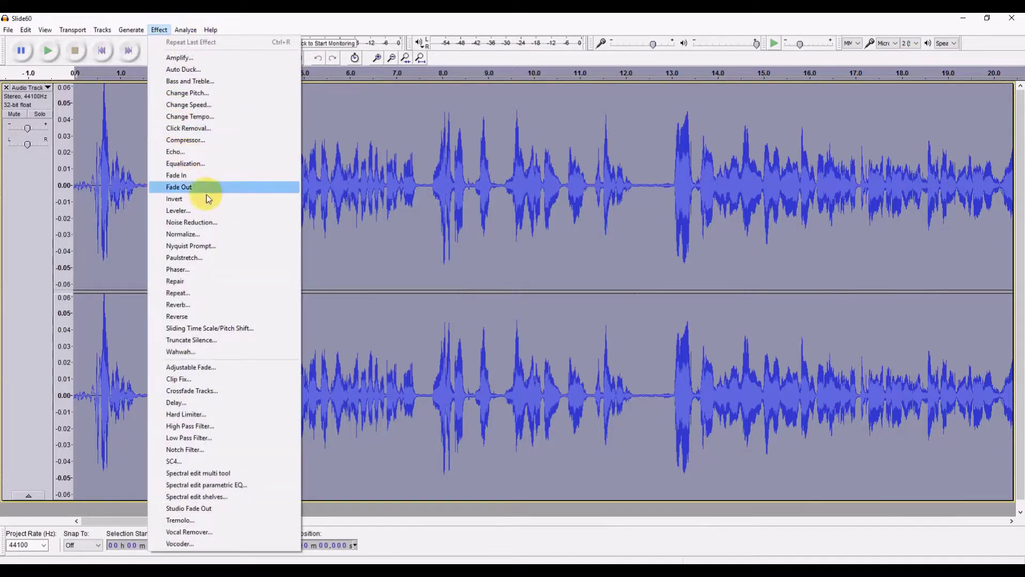
{"action": "left_click", "coordinate": [213, 223]}
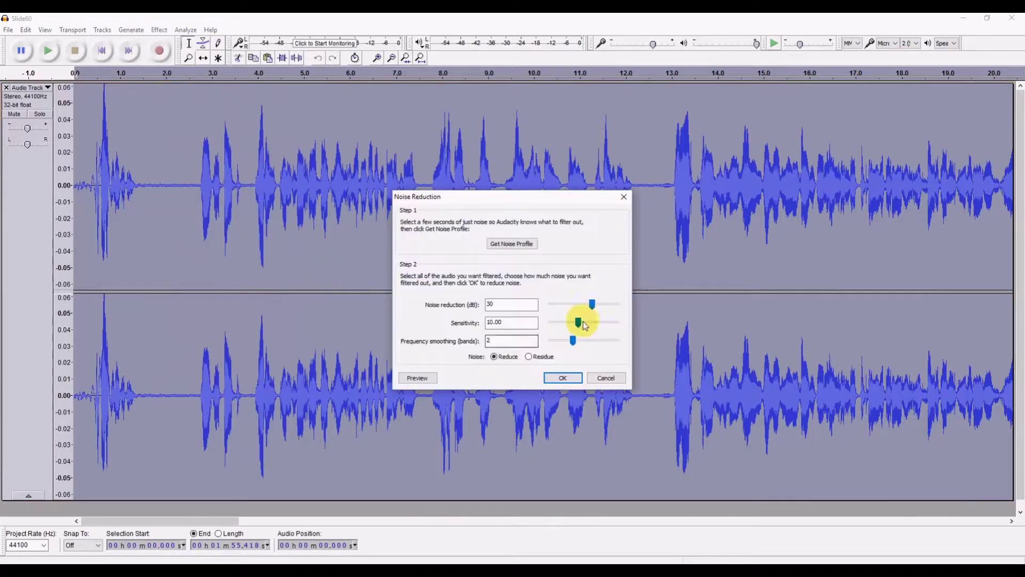
{"action": "left_click", "coordinate": [563, 377]}
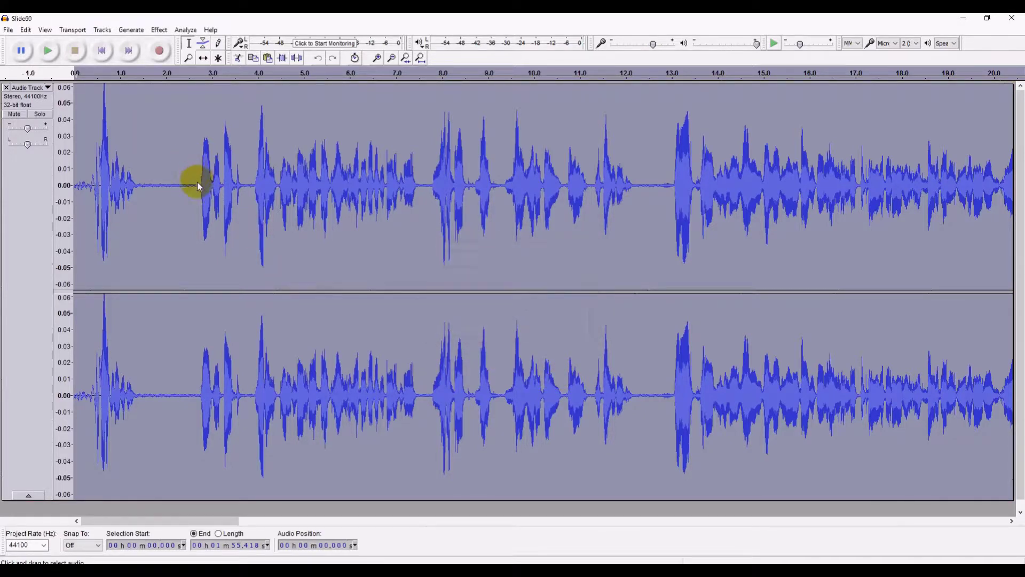
Replace the opening of the recording, from 0 to about 2.635 s, with generated silence of the same length.
{"action": "left_click_drag", "start_coordinate": [194, 185], "coordinate": [23, 187]}
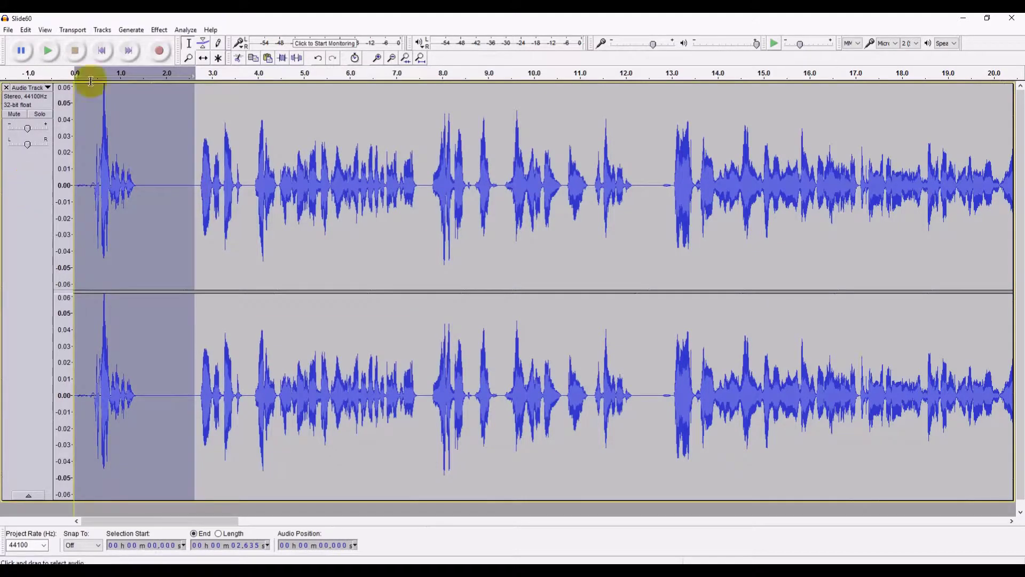
{"action": "left_click", "coordinate": [132, 31]}
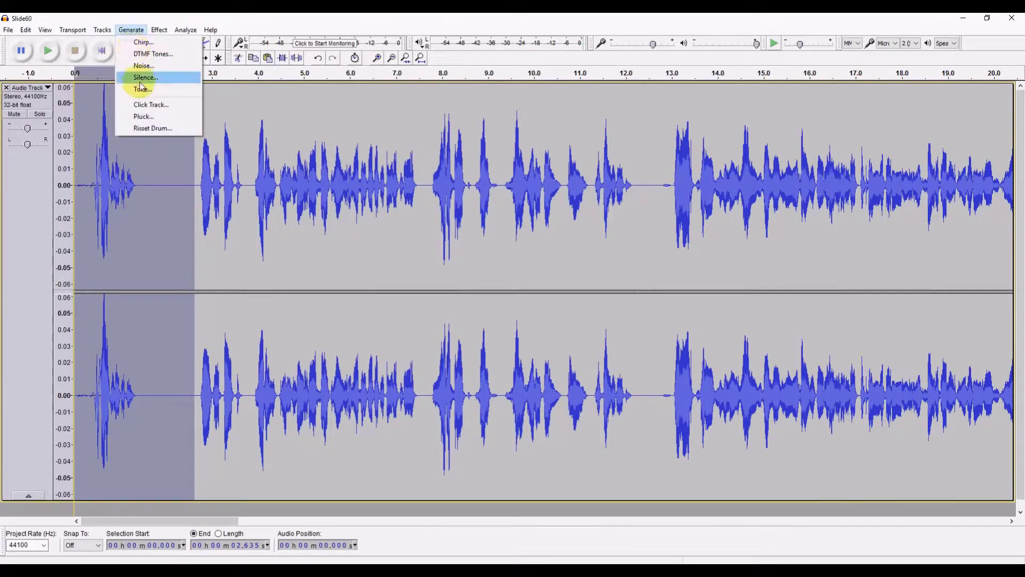
{"action": "left_click", "coordinate": [155, 78]}
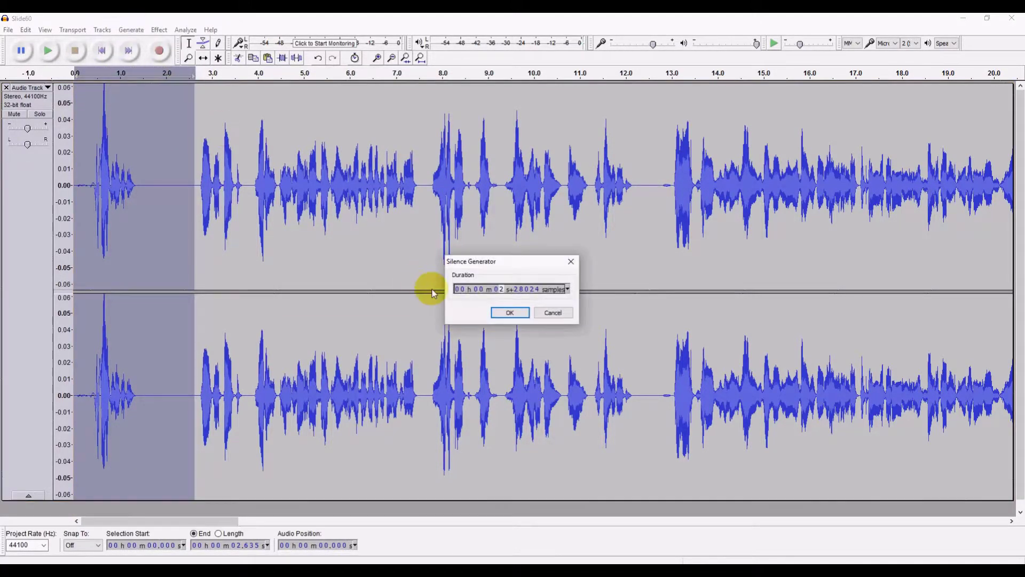
{"action": "left_click", "coordinate": [504, 311]}
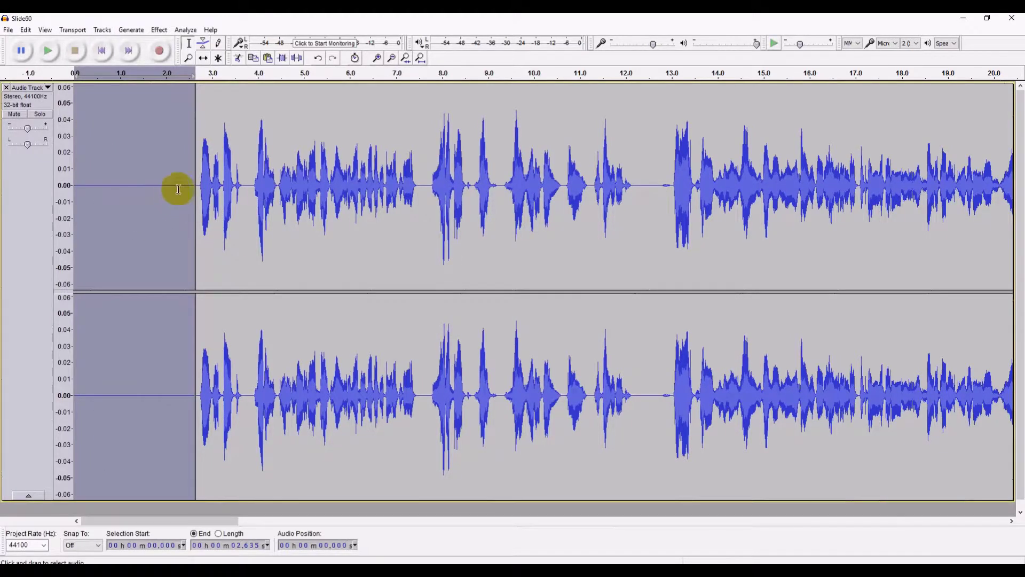
Copy about 0.51 s of the opening silence and paste it over the first 2.730 s before the speech starts.
{"action": "left_click", "coordinate": [263, 140]}
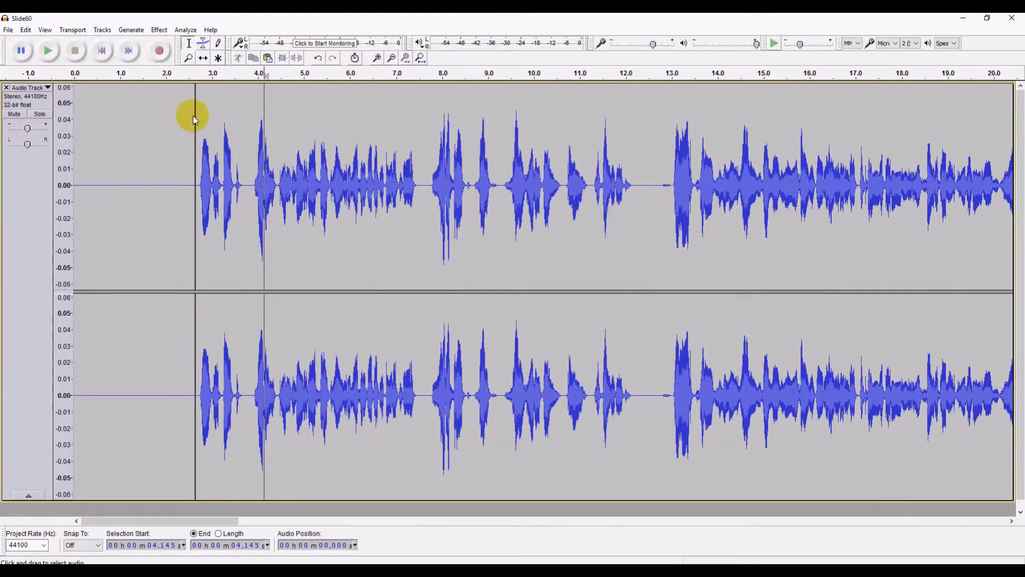
{"action": "scroll", "coordinate": [113, 129], "scroll_direction": "up", "scroll_amount": 1, "text": "ctrl"}
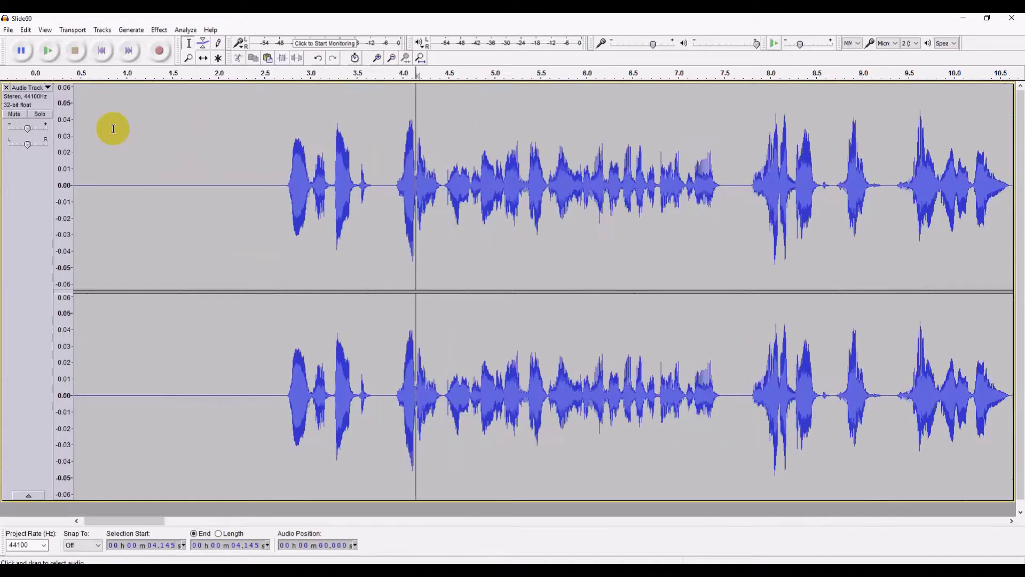
{"action": "scroll", "coordinate": [113, 129], "scroll_direction": "up", "scroll_amount": 2, "text": "ctrl"}
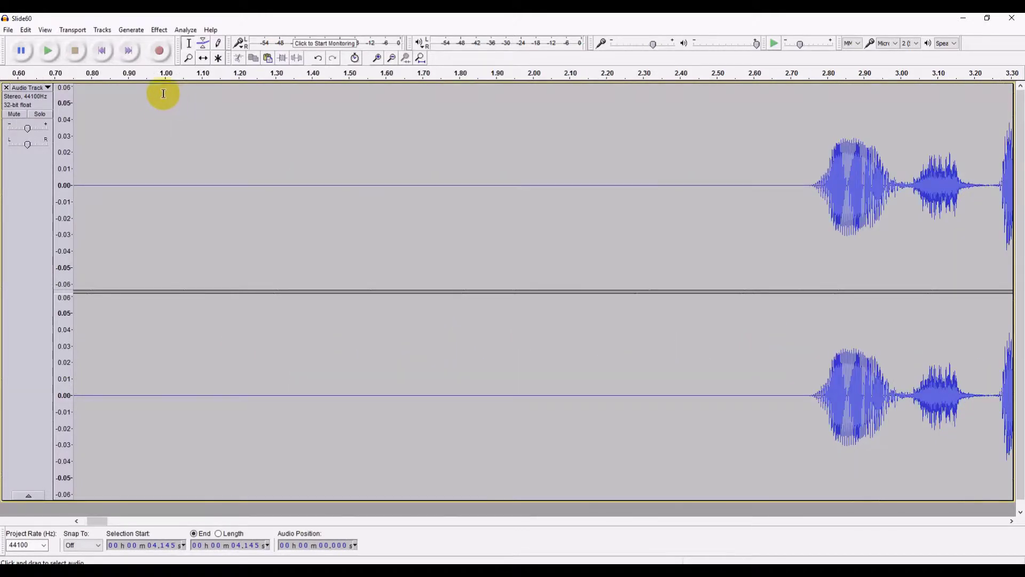
{"action": "left_click_drag", "start_coordinate": [163, 93], "coordinate": [352, 138]}
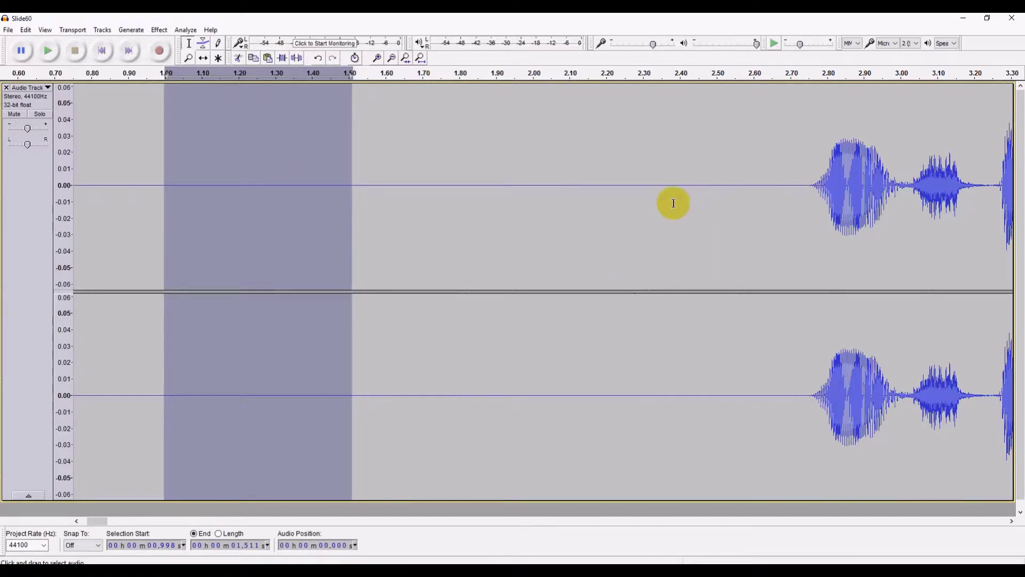
{"action": "left_click_drag", "start_coordinate": [800, 181], "coordinate": [4, 102]}
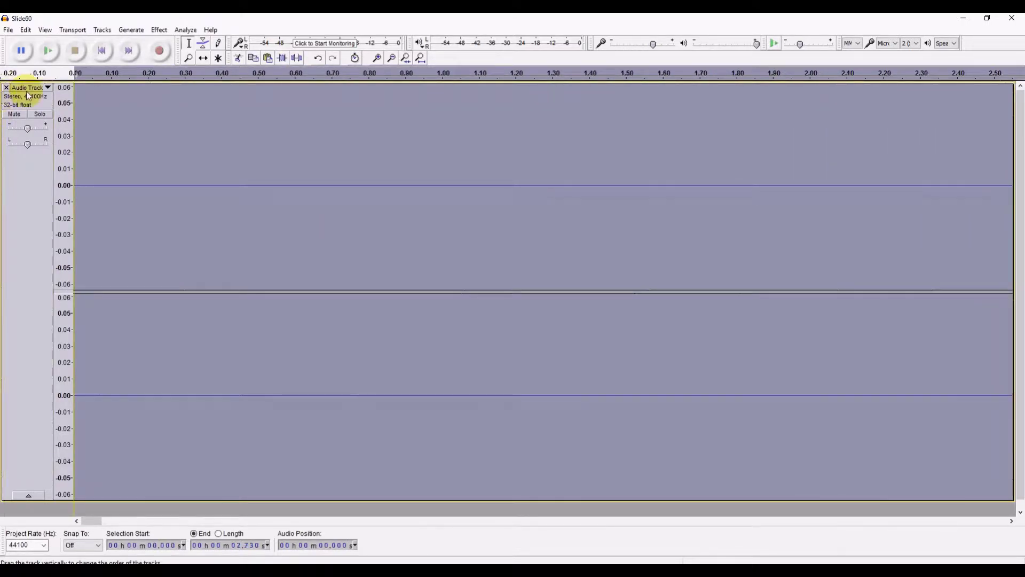
{"action": "key", "text": "ctrl+v"}
{"action": "scroll", "coordinate": [307, 193], "scroll_direction": "down", "scroll_amount": 1}
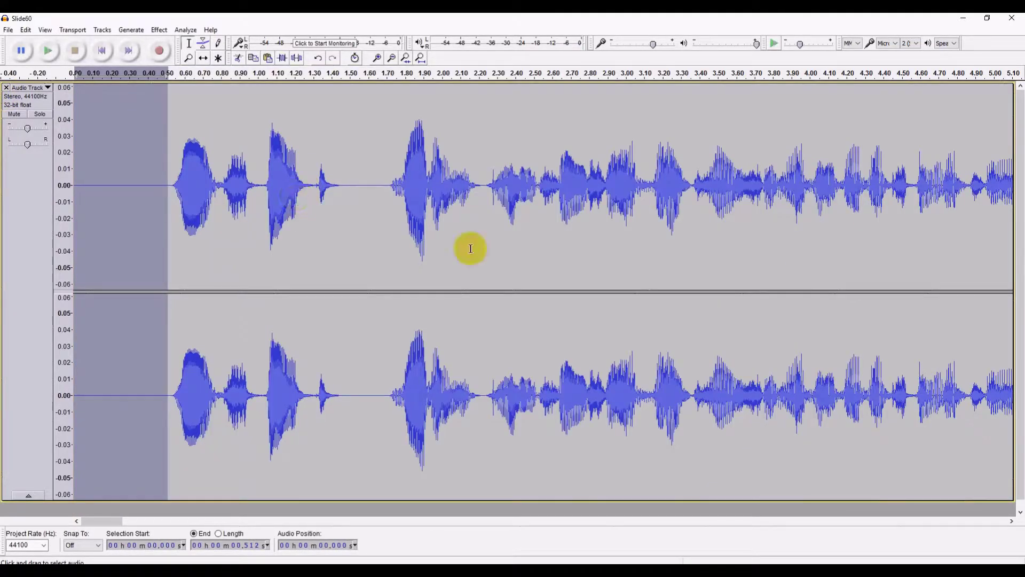
Replace the long pause between about 33.736 s and 35.019 s with the copied half-second of silence.
{"action": "left_click", "coordinate": [994, 521]}
{"action": "left_click", "coordinate": [993, 521]}
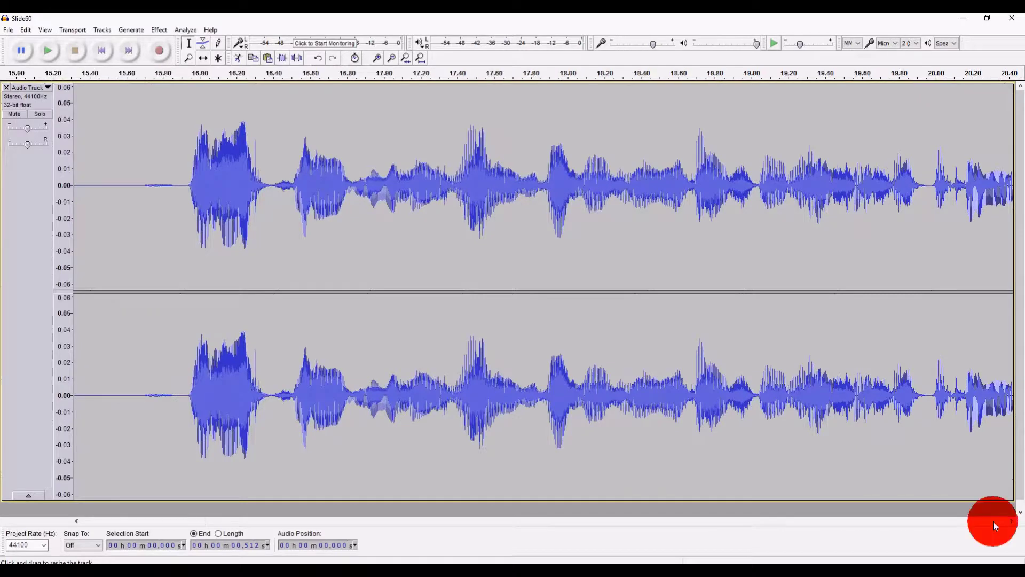
{"action": "left_click", "coordinate": [993, 521]}
{"action": "left_click", "coordinate": [993, 521]}
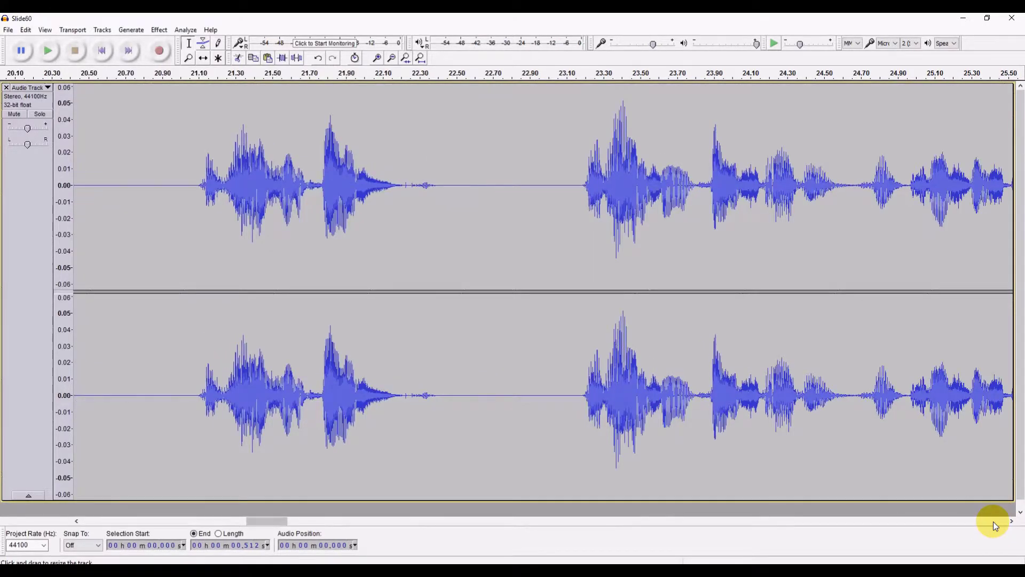
{"action": "left_click", "coordinate": [993, 521]}
{"action": "left_click", "coordinate": [993, 521]}
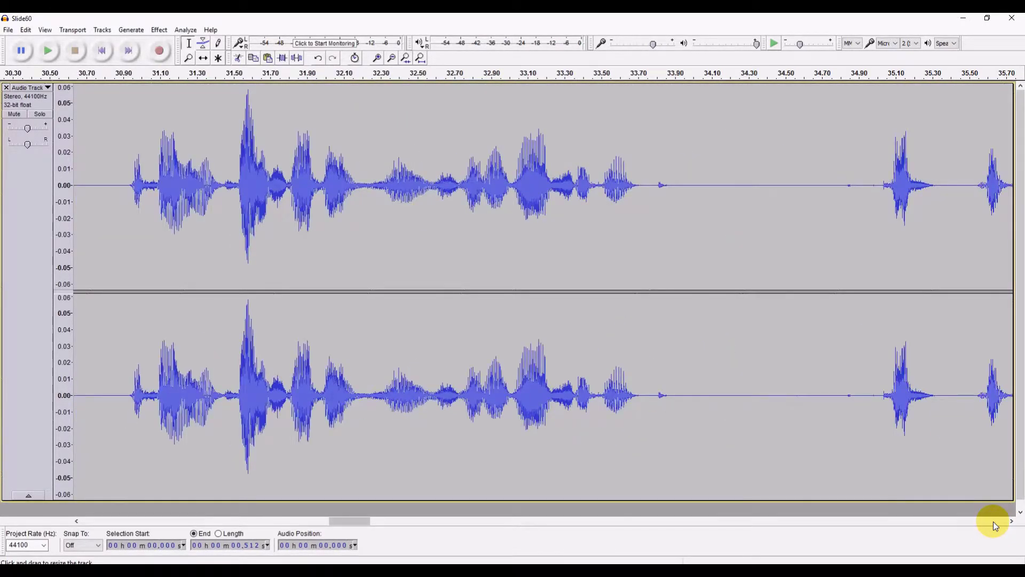
{"action": "left_click_drag", "start_coordinate": [646, 190], "coordinate": [879, 227]}
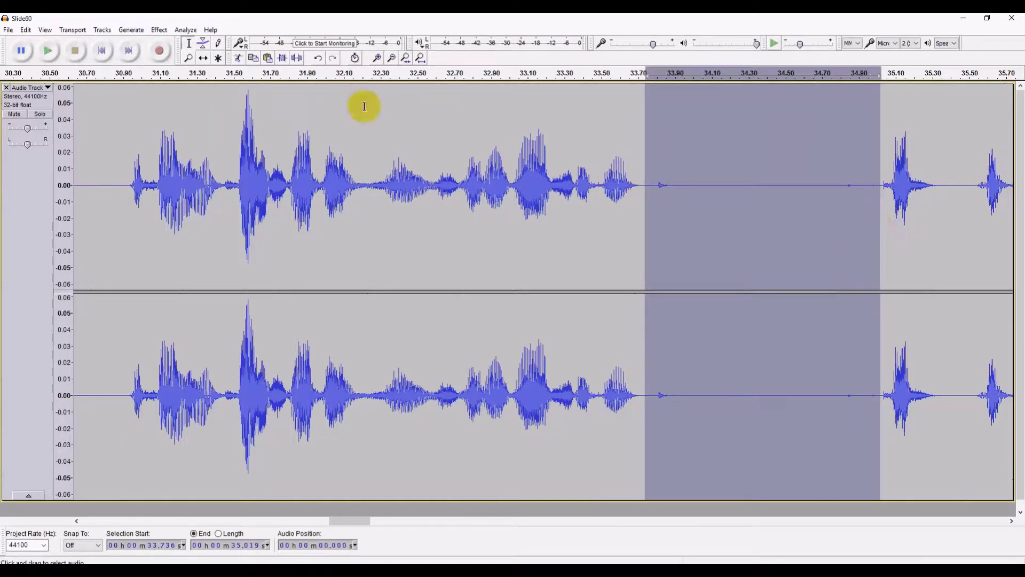
{"action": "left_click", "coordinate": [25, 29]}
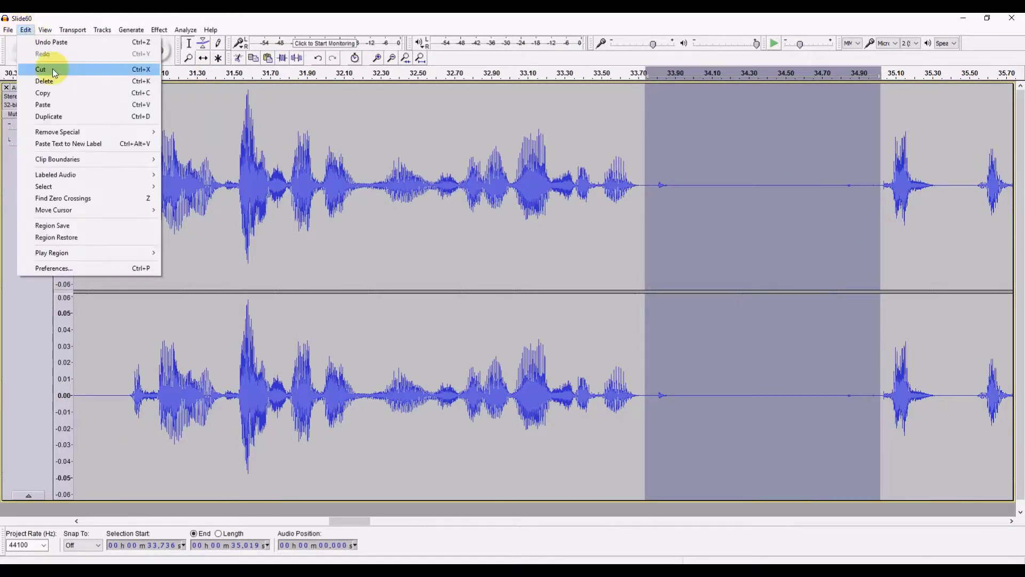
{"action": "left_click", "coordinate": [69, 105]}
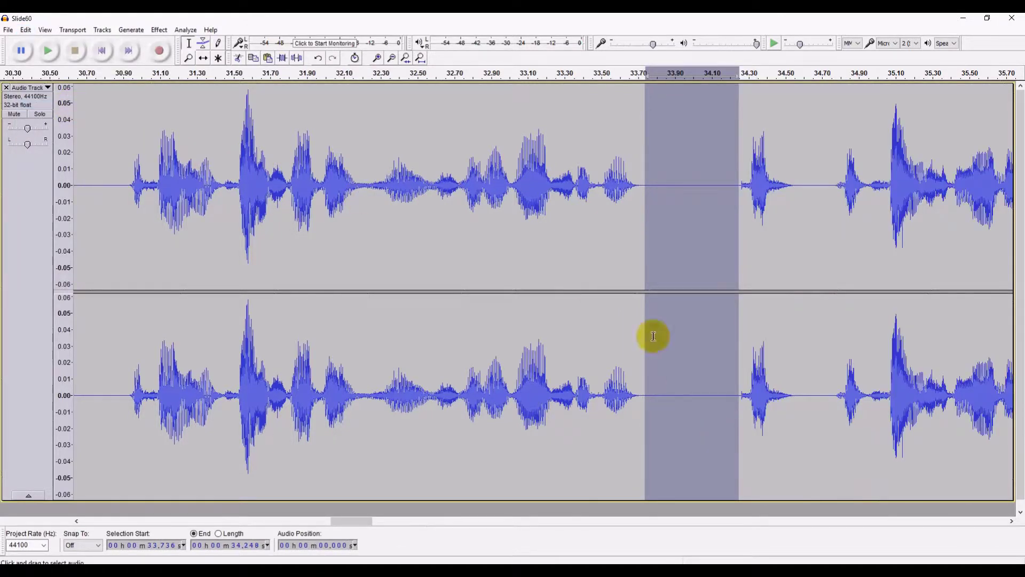
Amplify the loud peak between about 39.355 s and 39.697 s by -1 dB.
{"action": "left_click", "coordinate": [833, 521]}
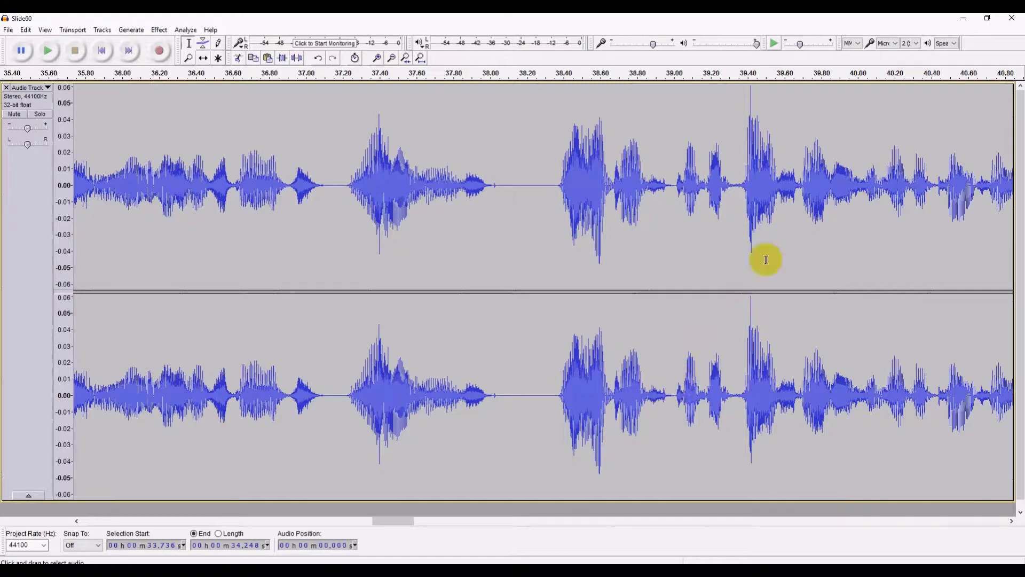
{"action": "left_click_drag", "start_coordinate": [740, 197], "coordinate": [802, 210]}
{"action": "left_click", "coordinate": [160, 30]}
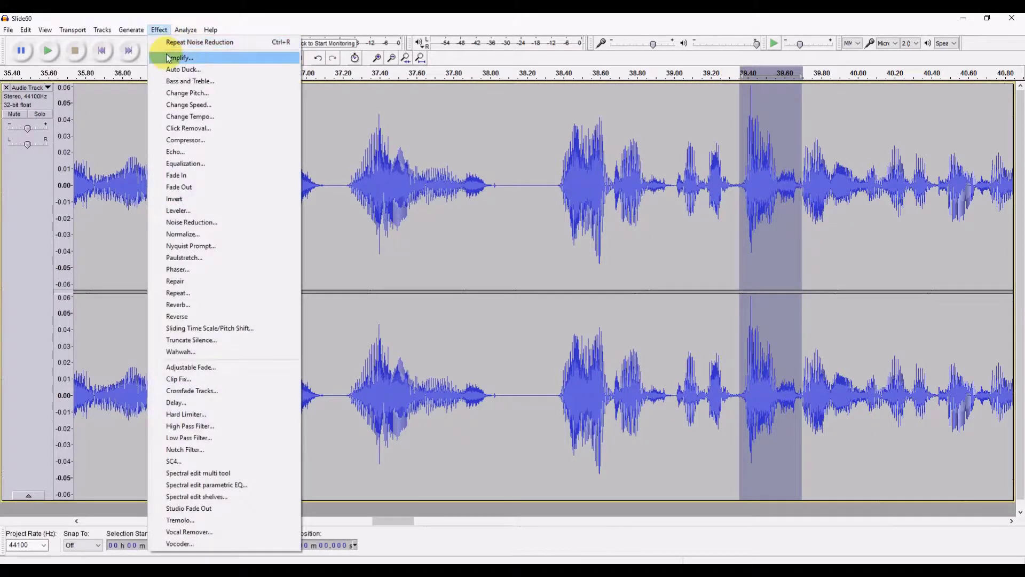
{"action": "left_click", "coordinate": [166, 57]}
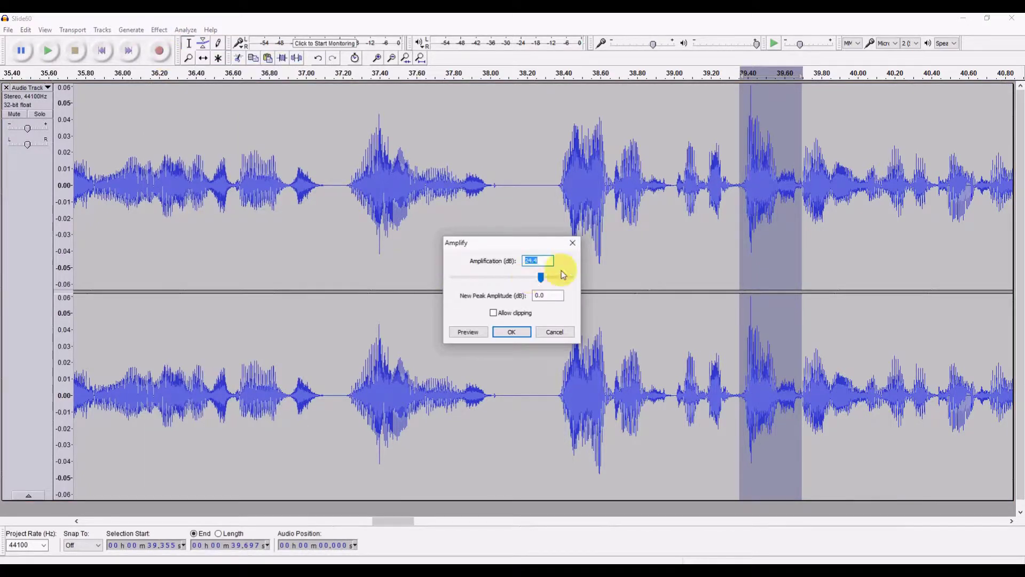
{"action": "type", "text": "-1"}
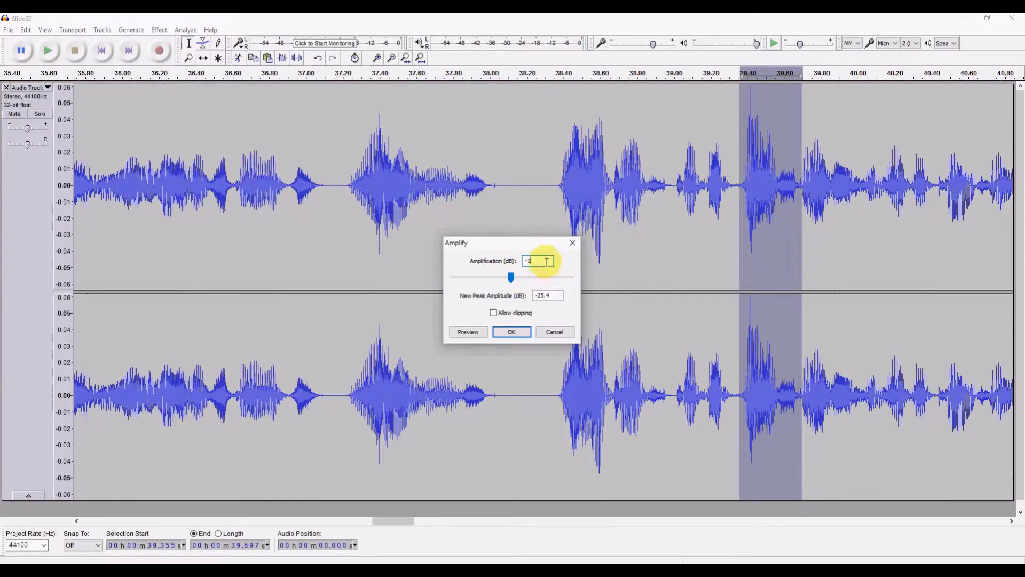
{"action": "left_click", "coordinate": [513, 331]}
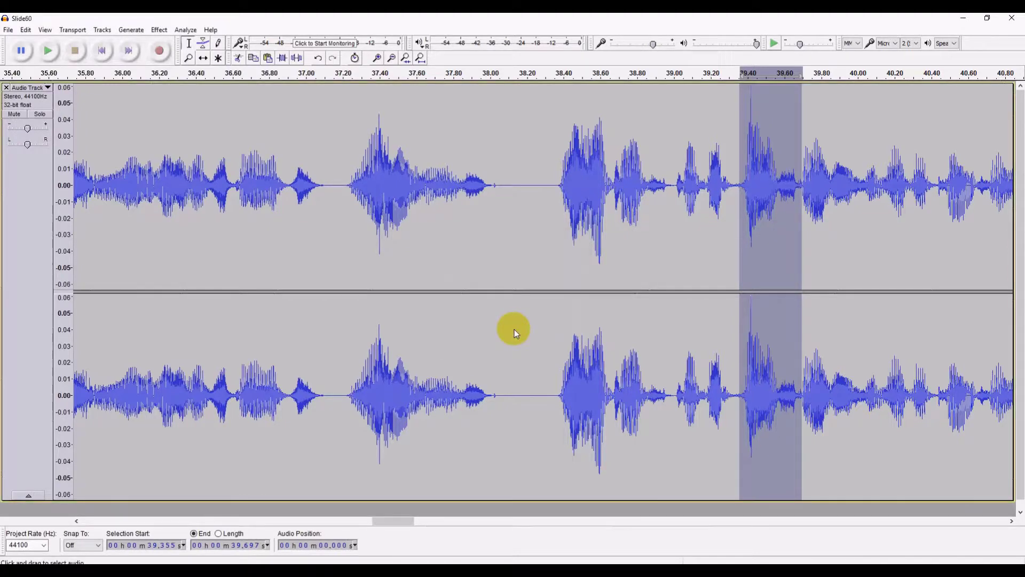
Amplify the loud passage between about 52.965 s and 53.621 s by -1 dB.
{"action": "left_click", "coordinate": [975, 523]}
{"action": "left_click", "coordinate": [976, 523]}
{"action": "left_click", "coordinate": [976, 523]}
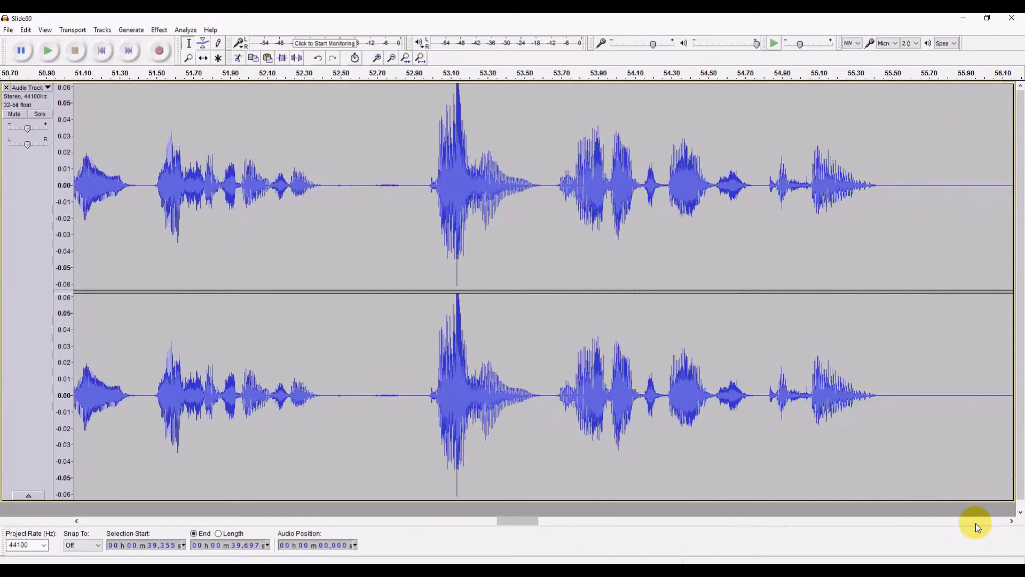
{"action": "left_click_drag", "start_coordinate": [426, 186], "coordinate": [546, 187]}
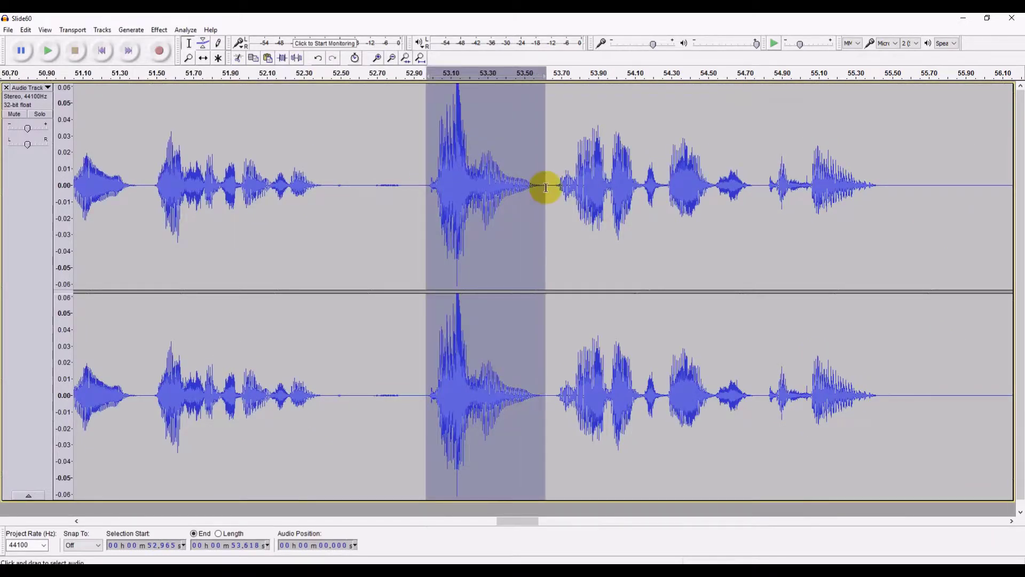
{"action": "left_click", "coordinate": [160, 30]}
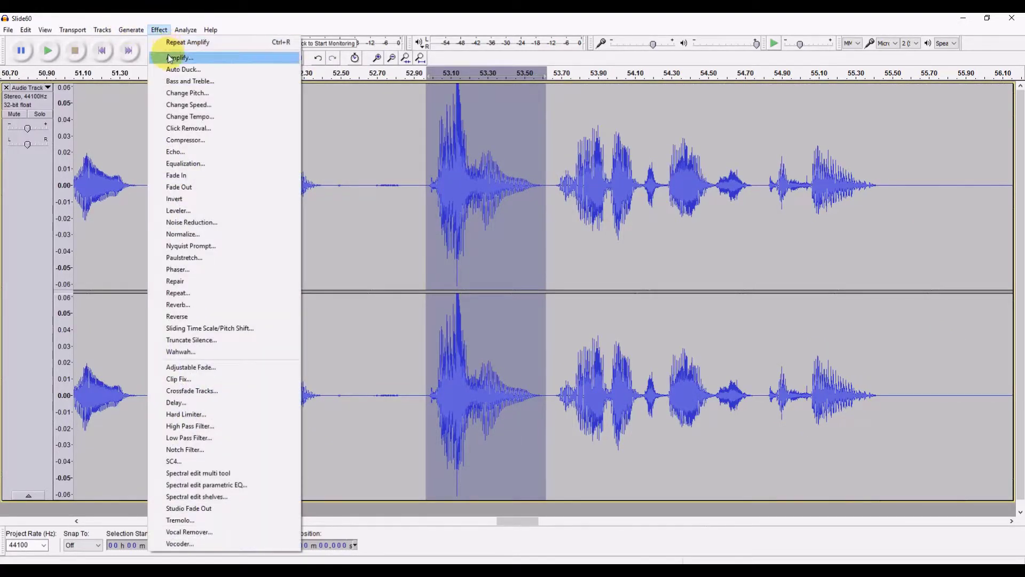
{"action": "left_click", "coordinate": [181, 57]}
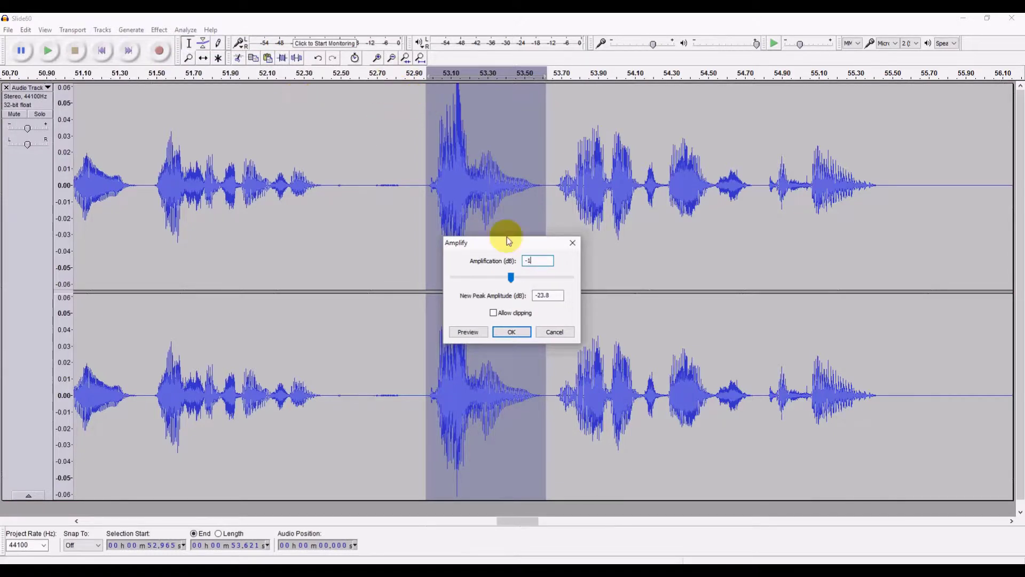
{"action": "left_click", "coordinate": [512, 332]}
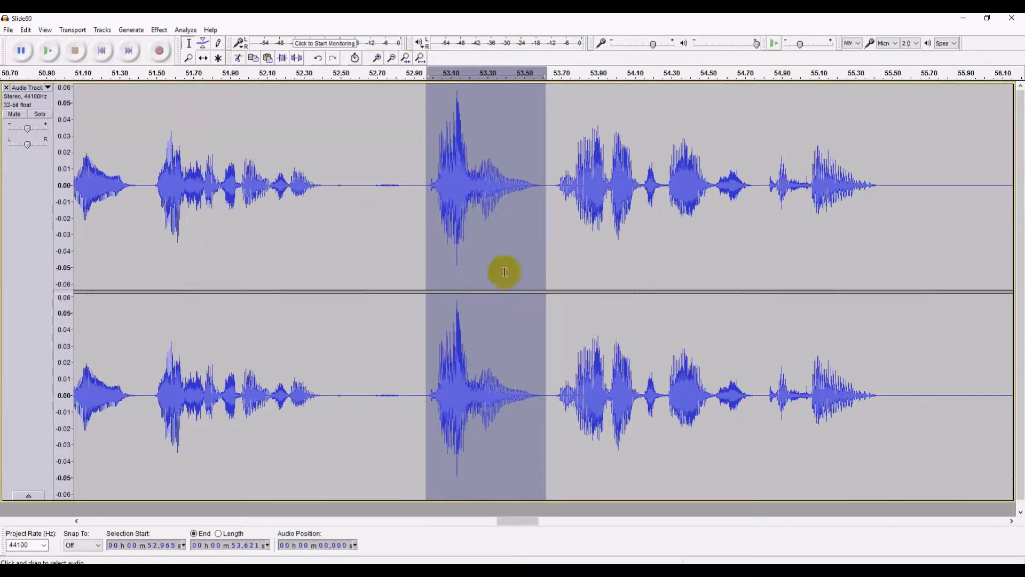
Paste the copied silence over the faintly noisy pause between about 52.436 s and 52.962 s.
{"action": "left_click_drag", "start_coordinate": [328, 190], "coordinate": [422, 219]}
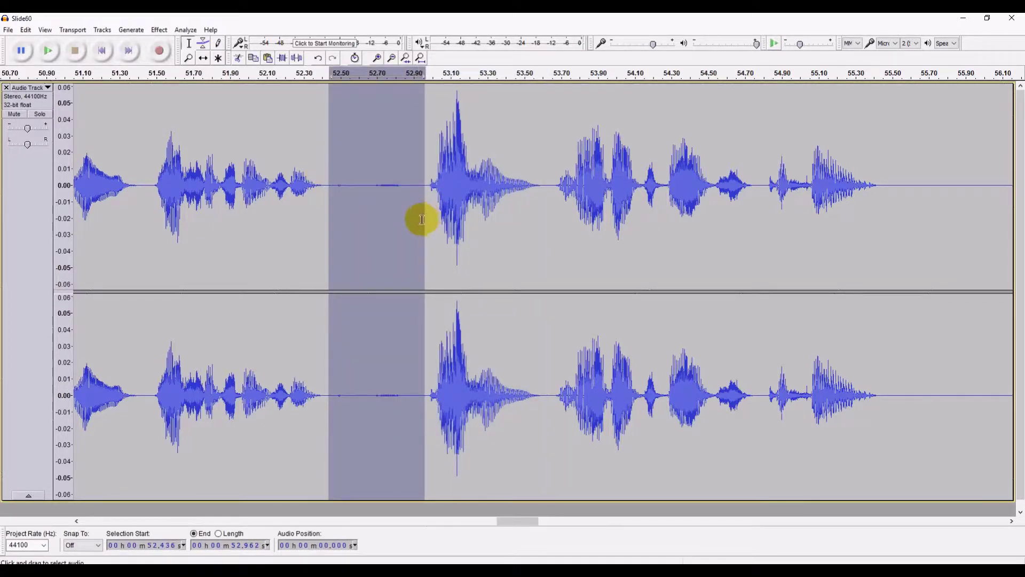
{"action": "key", "text": "ctrl+v"}
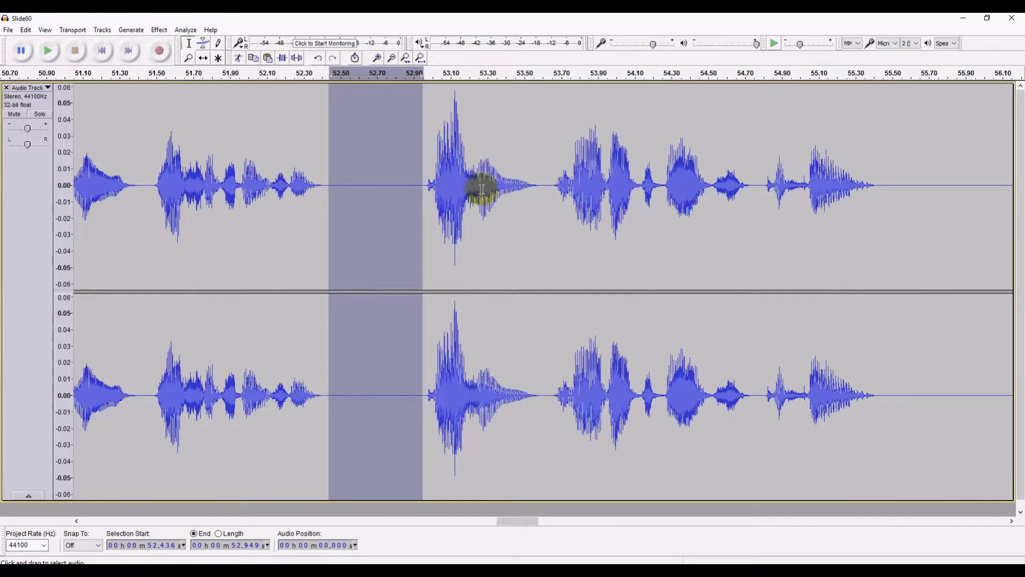
{"action": "left_click", "coordinate": [550, 188]}
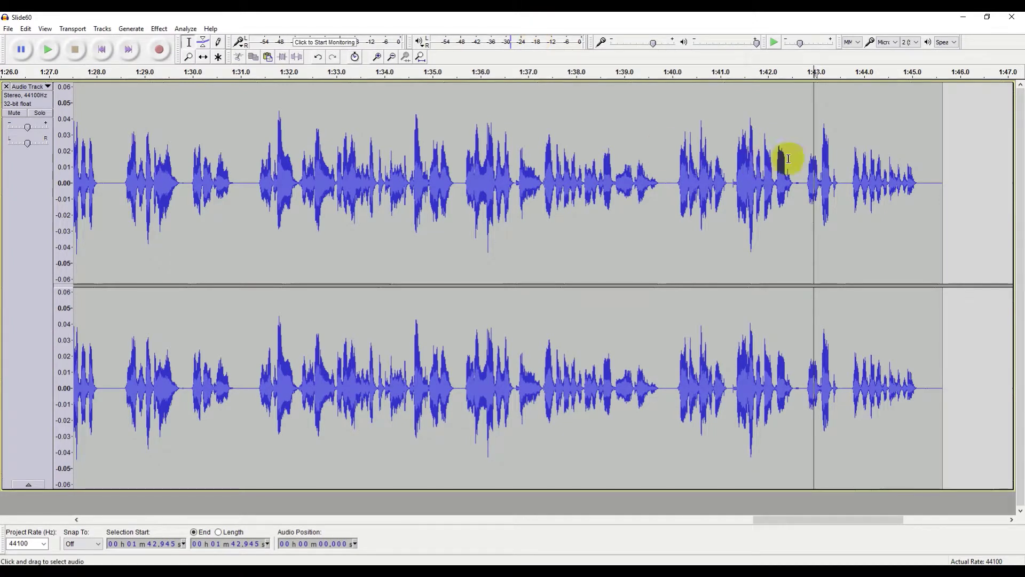
Fit the whole edited recording in the view and examine its overall waveform.
{"action": "left_click", "coordinate": [797, 158]}
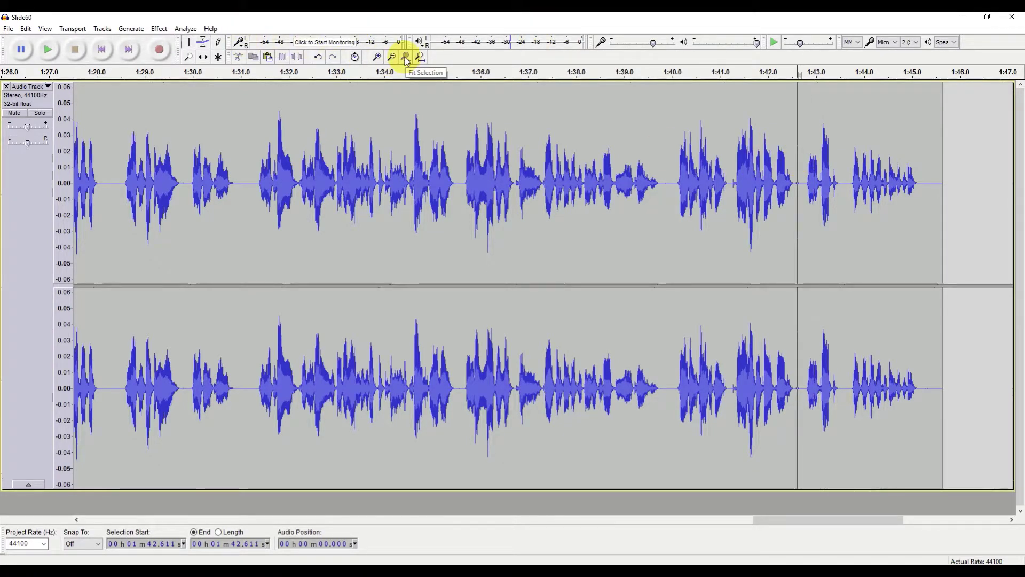
{"action": "left_click", "coordinate": [420, 57]}
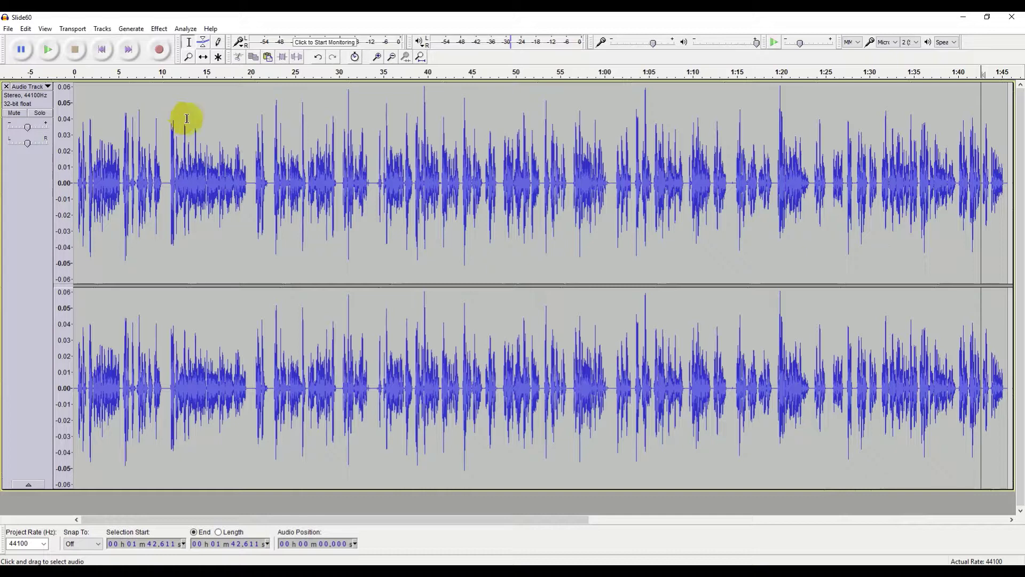
Apply the Leveler effect with its existing settings to the entire Slide60 recording.
{"action": "left_click", "coordinate": [63, 183], "text": "shift"}
{"action": "left_click", "coordinate": [63, 183], "text": "shift"}
{"action": "left_click", "coordinate": [64, 183], "text": "shift"}
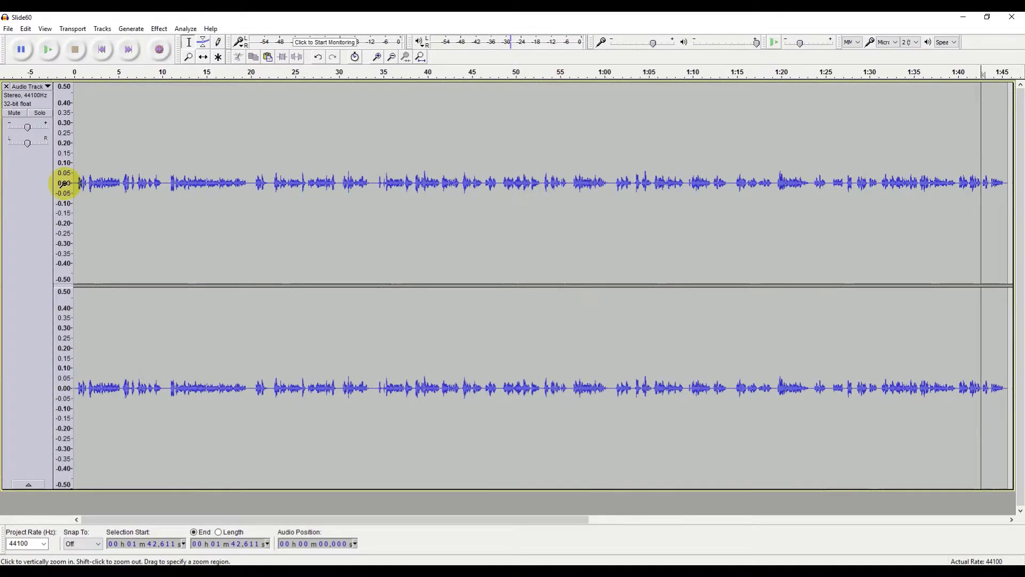
{"action": "left_click", "coordinate": [63, 183], "text": "shift"}
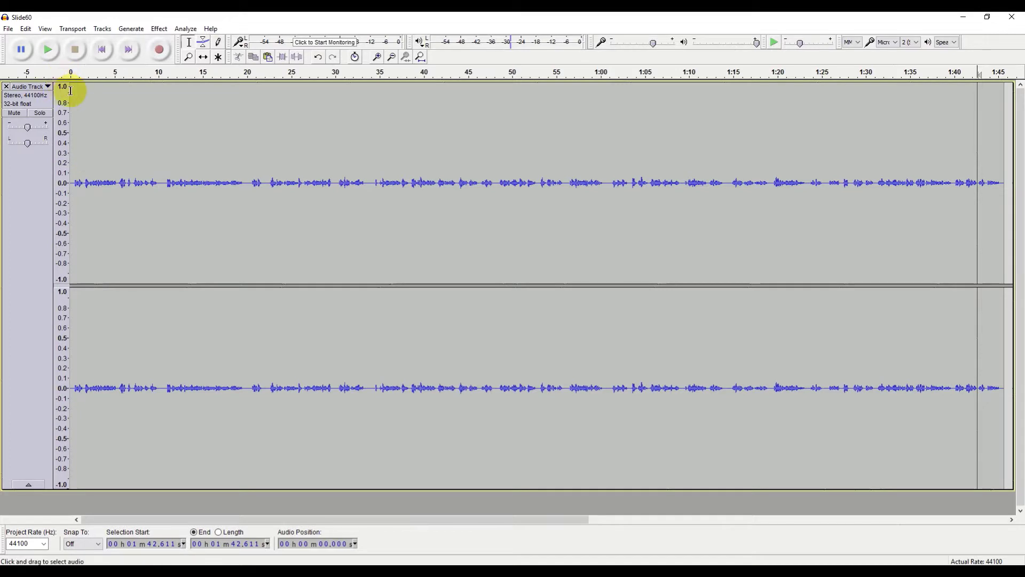
{"action": "left_click", "coordinate": [123, 179]}
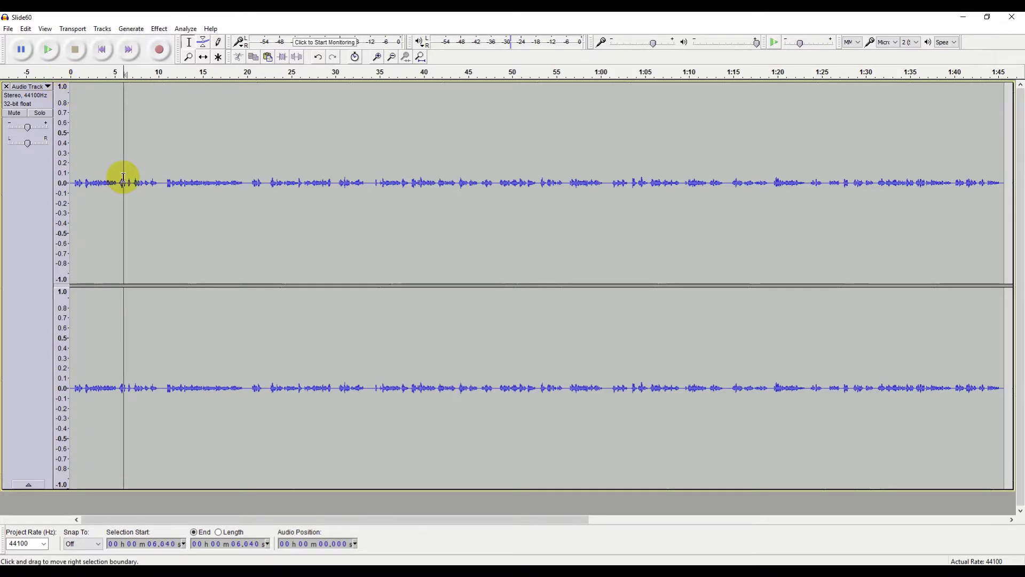
{"action": "key", "text": "ctrl+a"}
{"action": "left_click", "coordinate": [159, 29]}
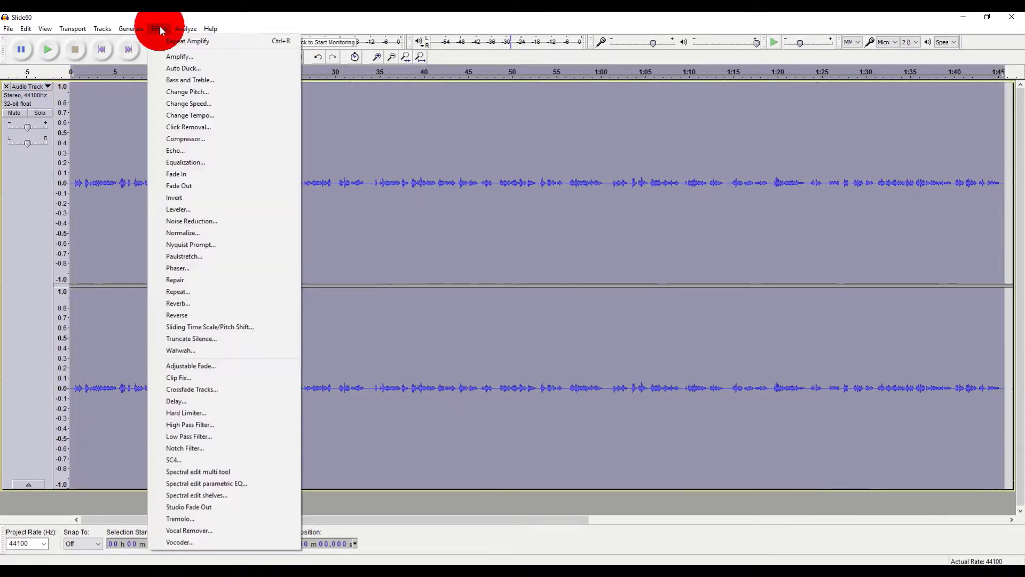
{"action": "left_click", "coordinate": [204, 211]}
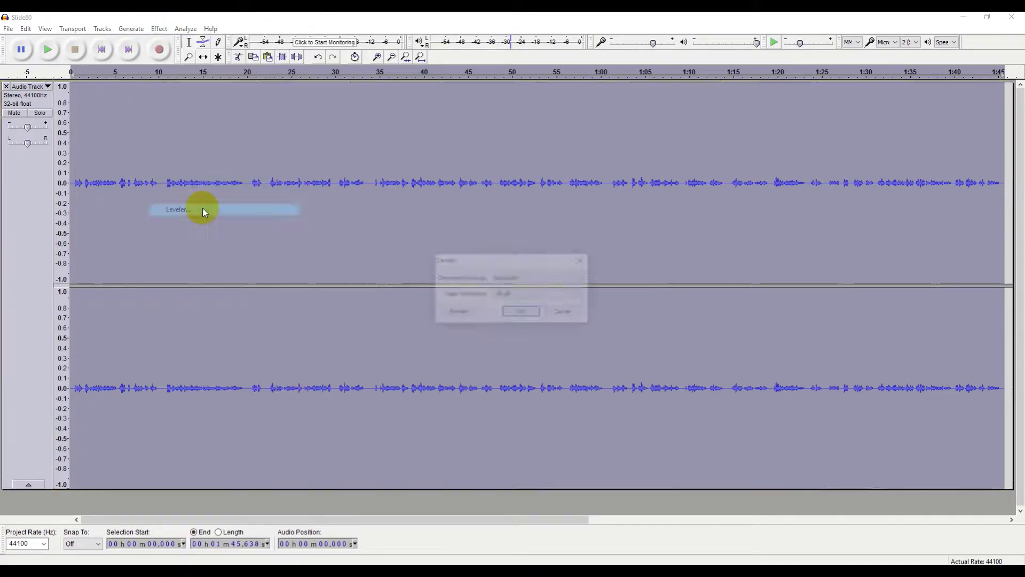
{"action": "left_click", "coordinate": [523, 313]}
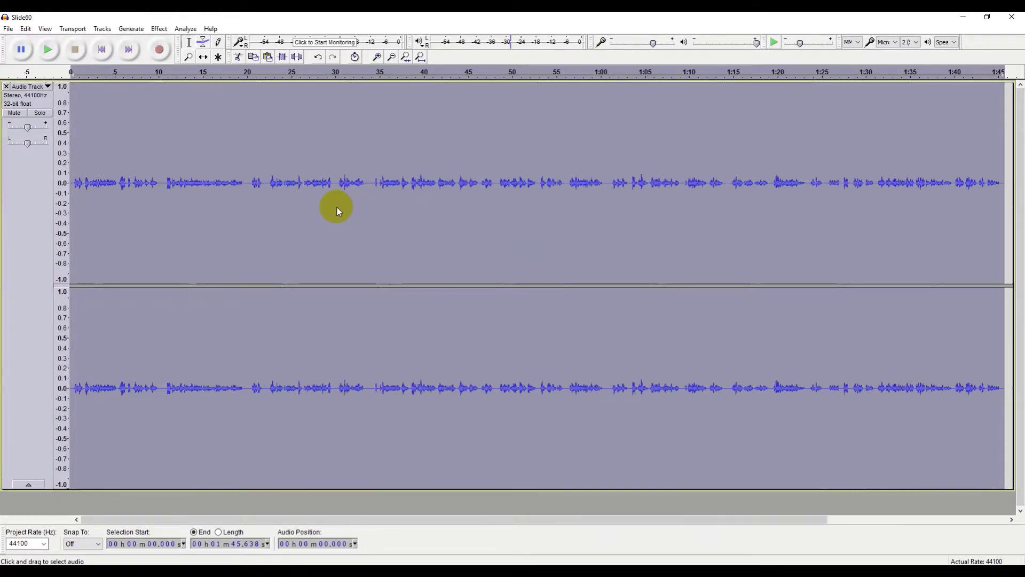
Normalize the whole recording to a maximum amplitude of -1.0 dB, with DC offset removed and stereo channels treated independently.
{"action": "left_click", "coordinate": [159, 30]}
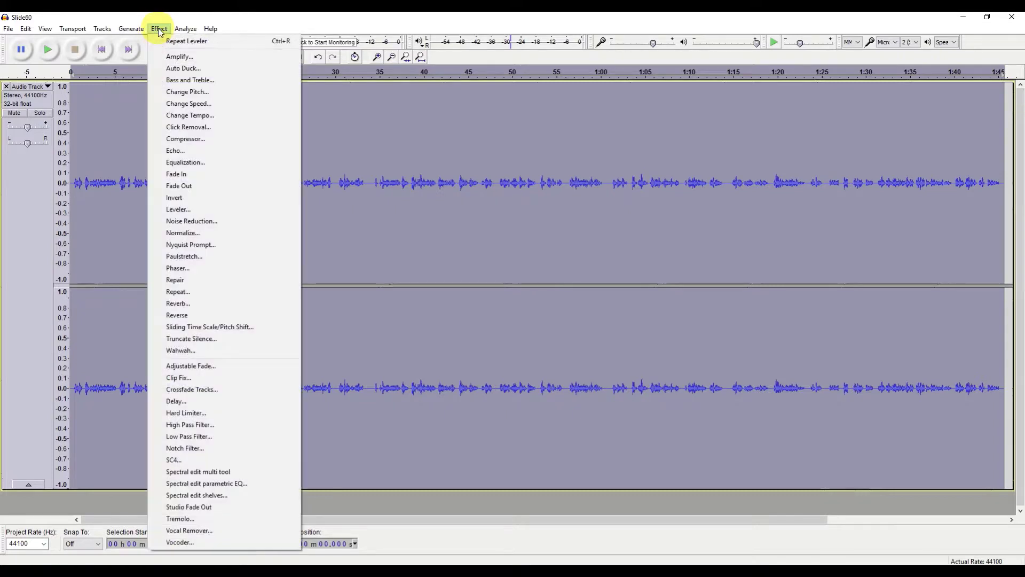
{"action": "left_click", "coordinate": [217, 235]}
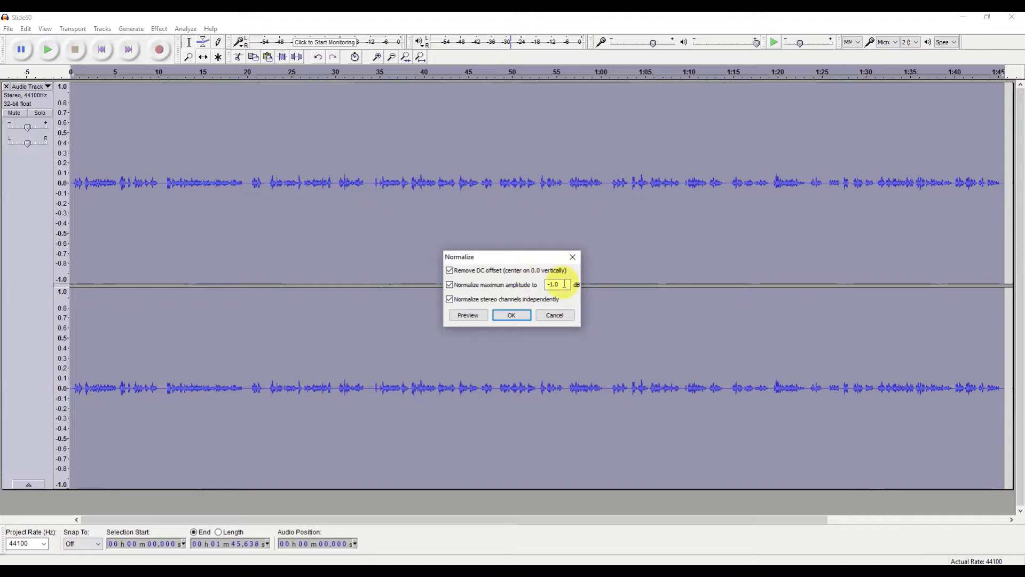
{"action": "left_click", "coordinate": [510, 315]}
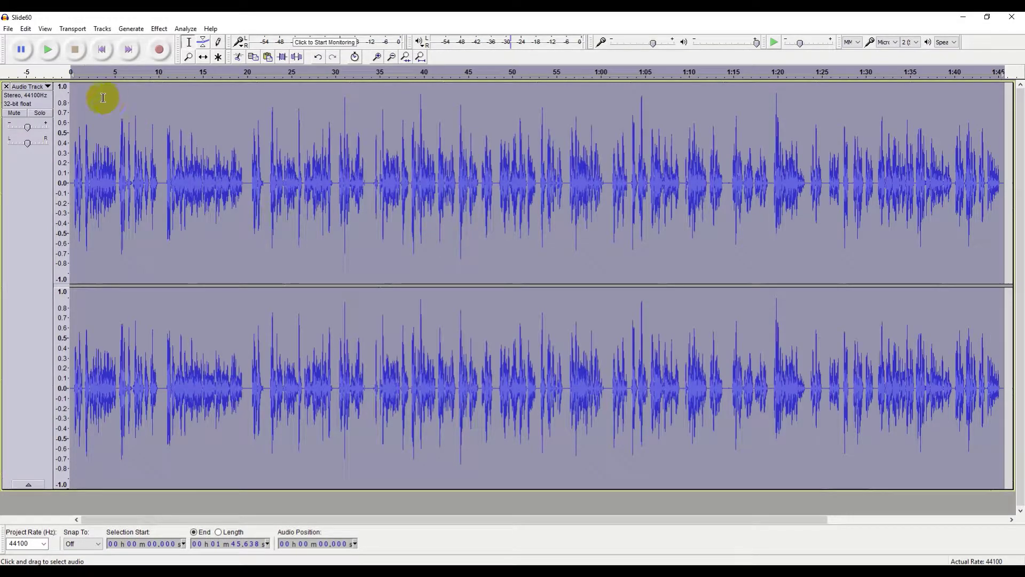
{"action": "left_click", "coordinate": [101, 100]}
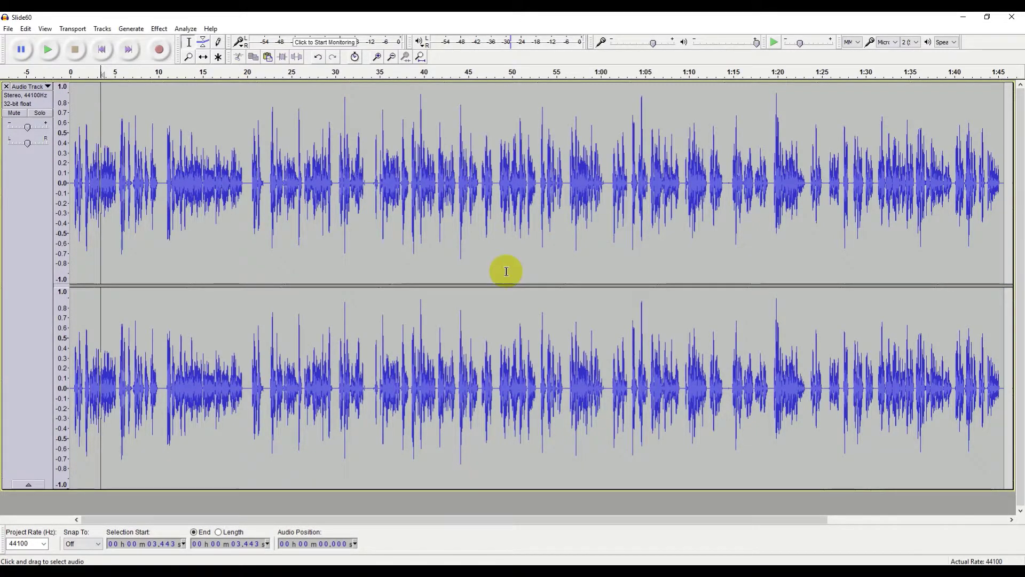
Export the recording as a signed 16-bit PCM WAV file named Audacity02 in the Lectures folder, leaving the metadata blank.
{"action": "left_click", "coordinate": [8, 29]}
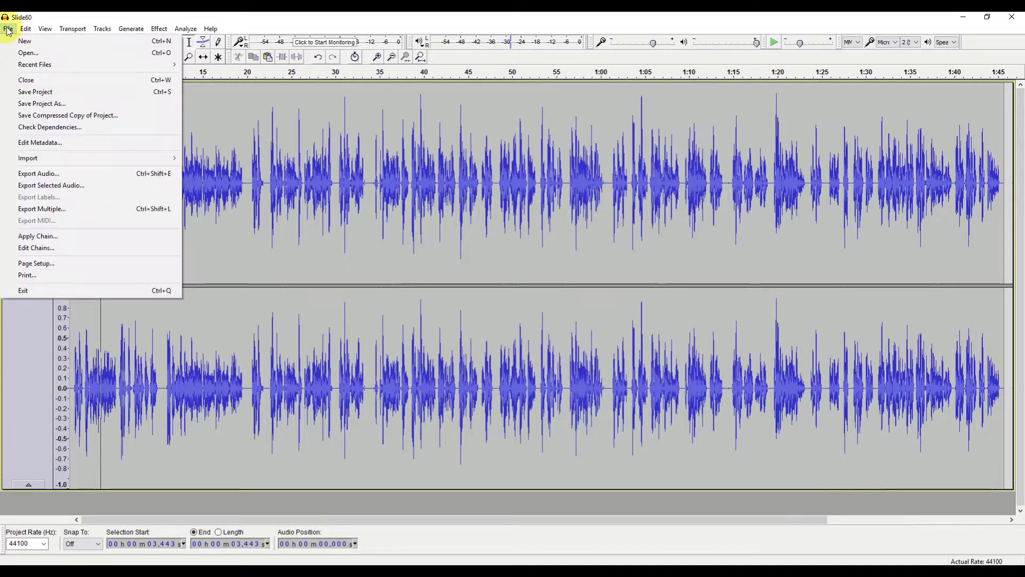
{"action": "left_click", "coordinate": [74, 172]}
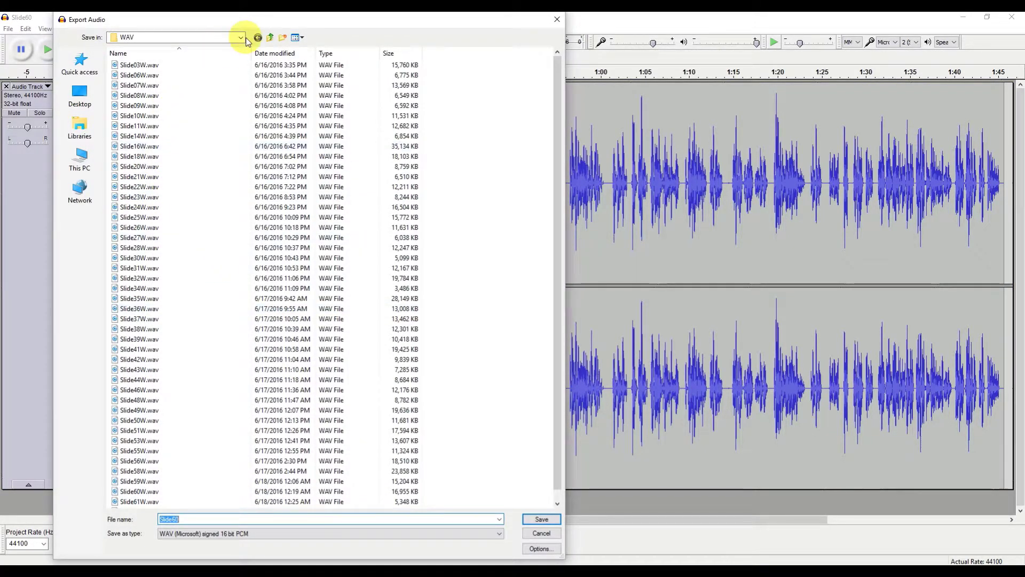
{"action": "left_click", "coordinate": [271, 37]}
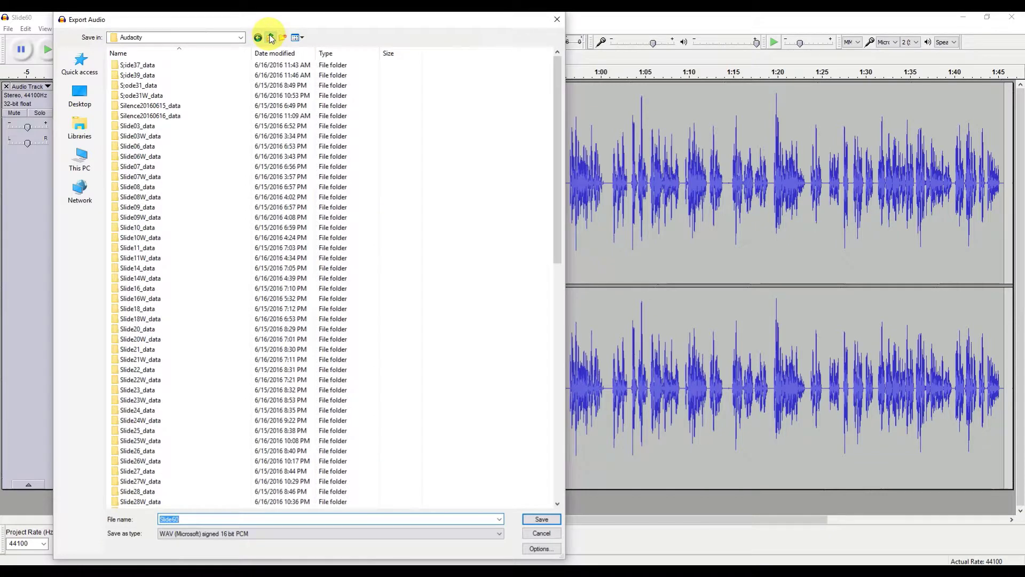
{"action": "left_click", "coordinate": [271, 37]}
{"action": "left_click", "coordinate": [271, 37]}
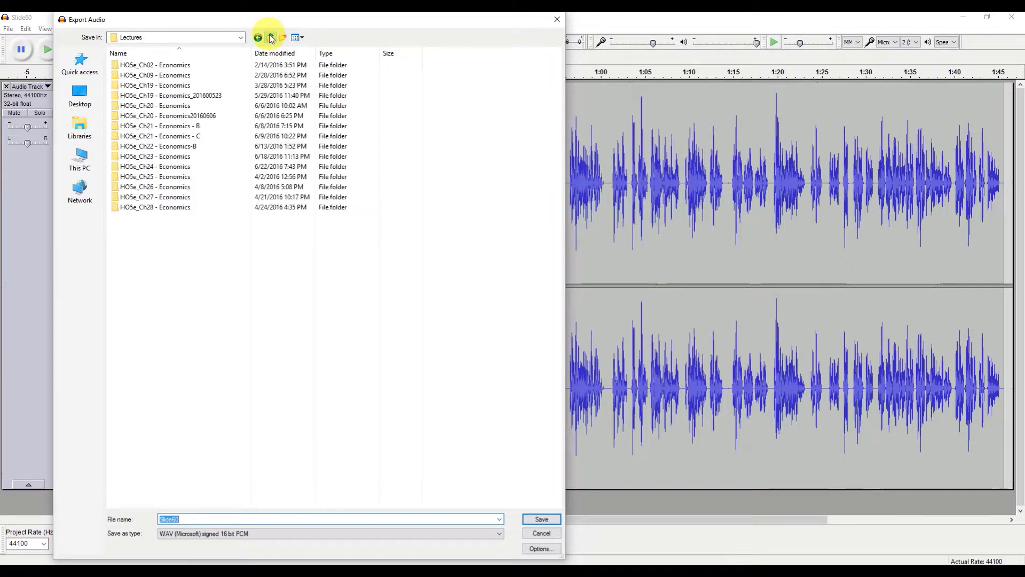
{"action": "left_click", "coordinate": [189, 518]}
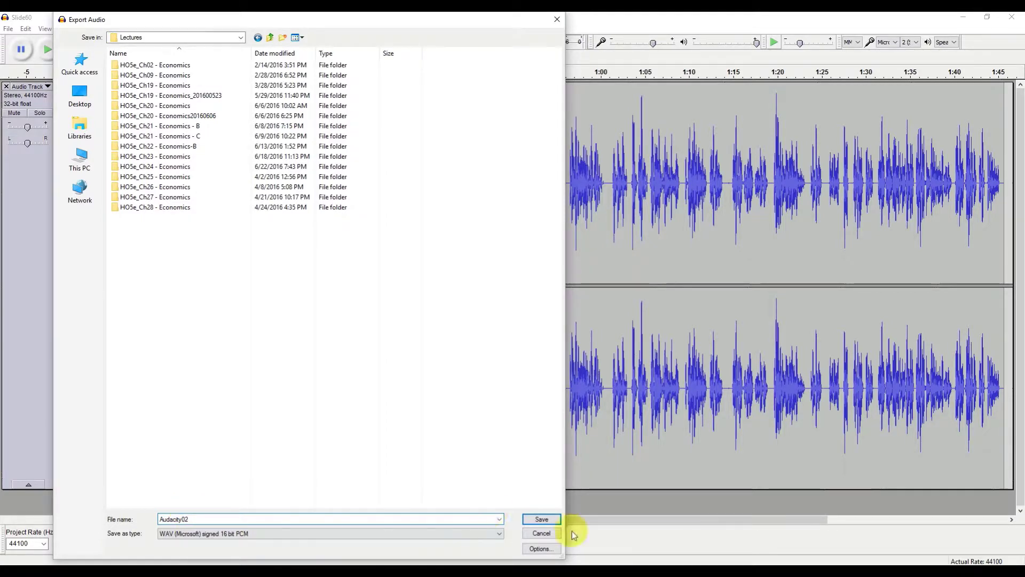
{"action": "left_click", "coordinate": [541, 519]}
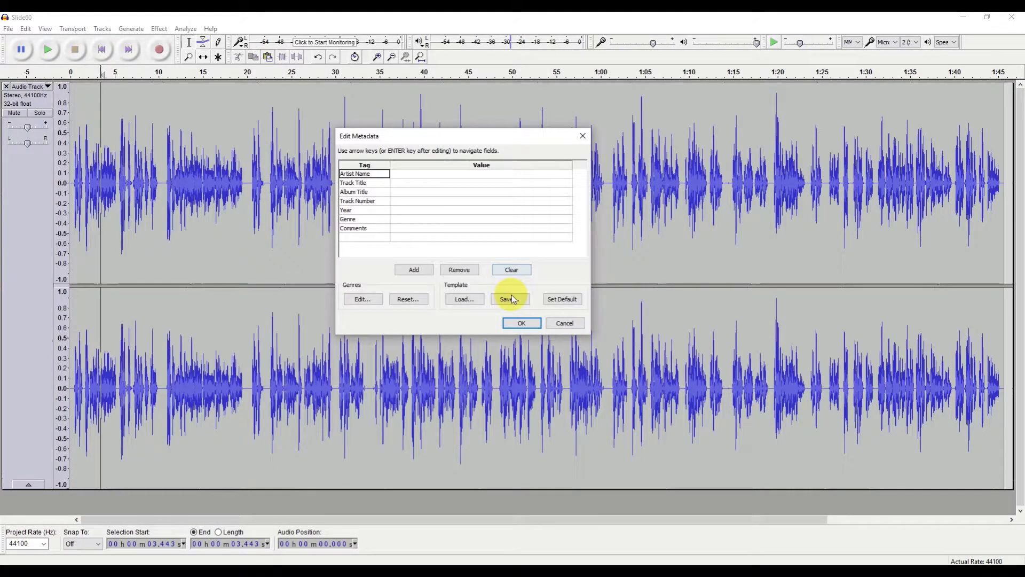
{"action": "left_click", "coordinate": [521, 323]}
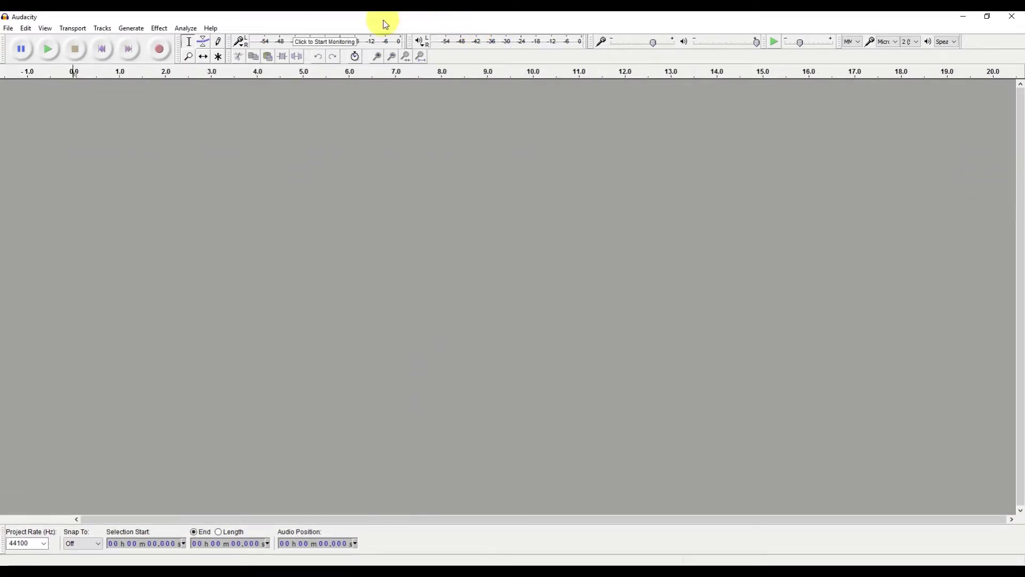
Open test.wav from the Bb_Office_Technologies folder, reading the file directly from the original.
{"action": "left_click", "coordinate": [8, 27]}
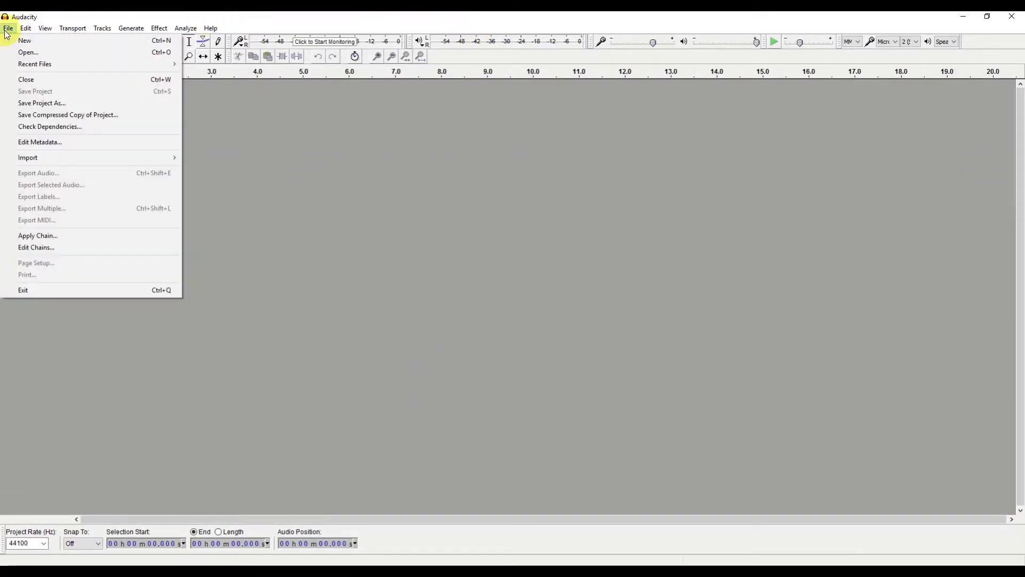
{"action": "left_click", "coordinate": [28, 53]}
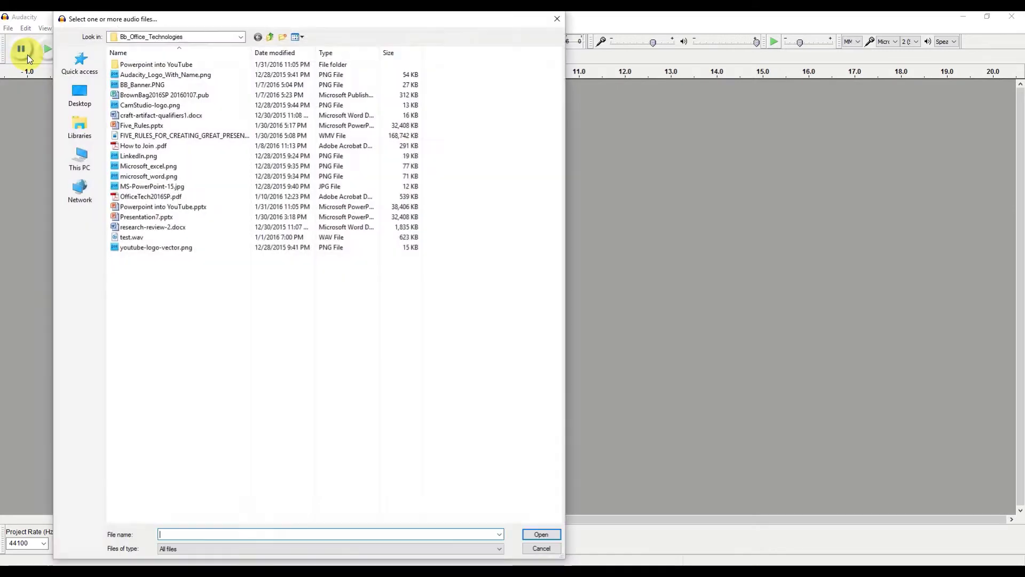
{"action": "left_click", "coordinate": [146, 238]}
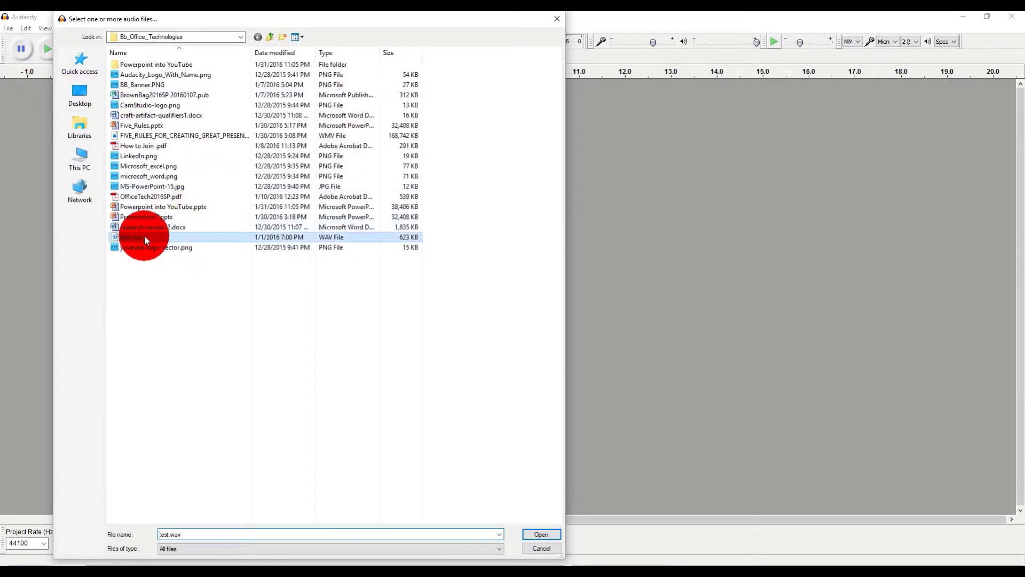
{"action": "left_click", "coordinate": [539, 535]}
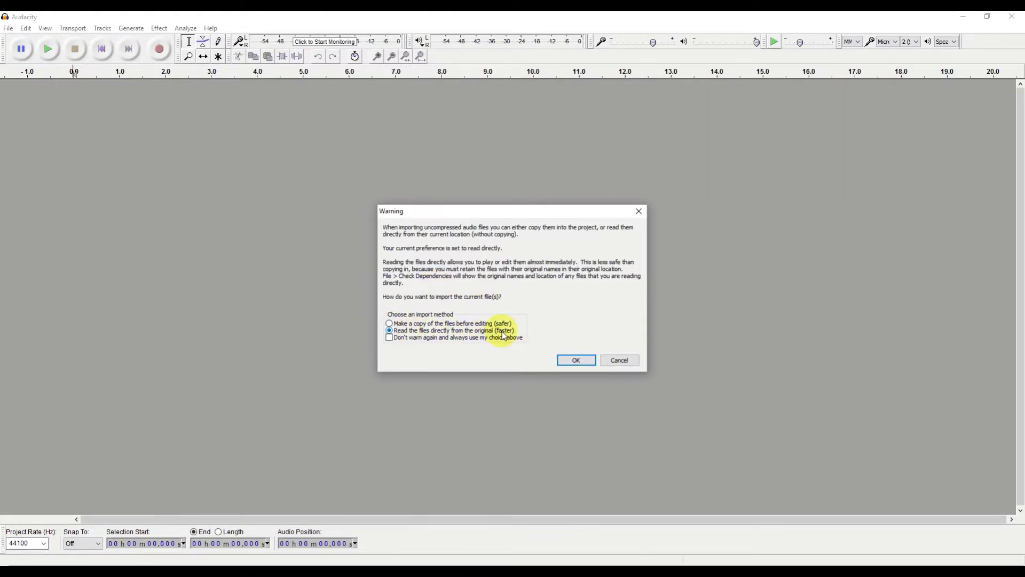
{"action": "left_click", "coordinate": [567, 361]}
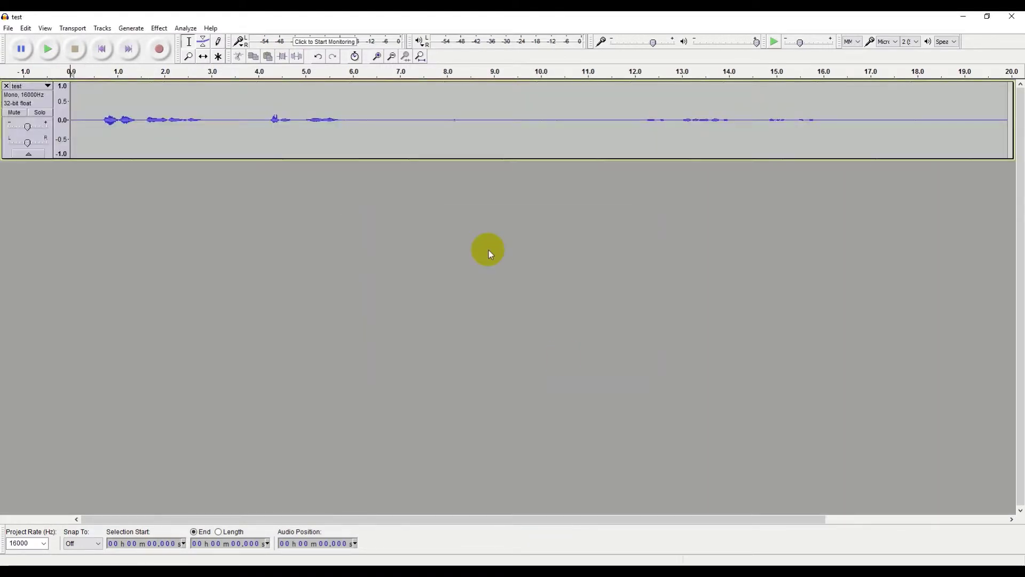
Repeatedly amplify the opening speech between about 0.386 s and 5.990 s by -1 dB.
{"action": "left_click_drag", "start_coordinate": [397, 158], "coordinate": [372, 479]}
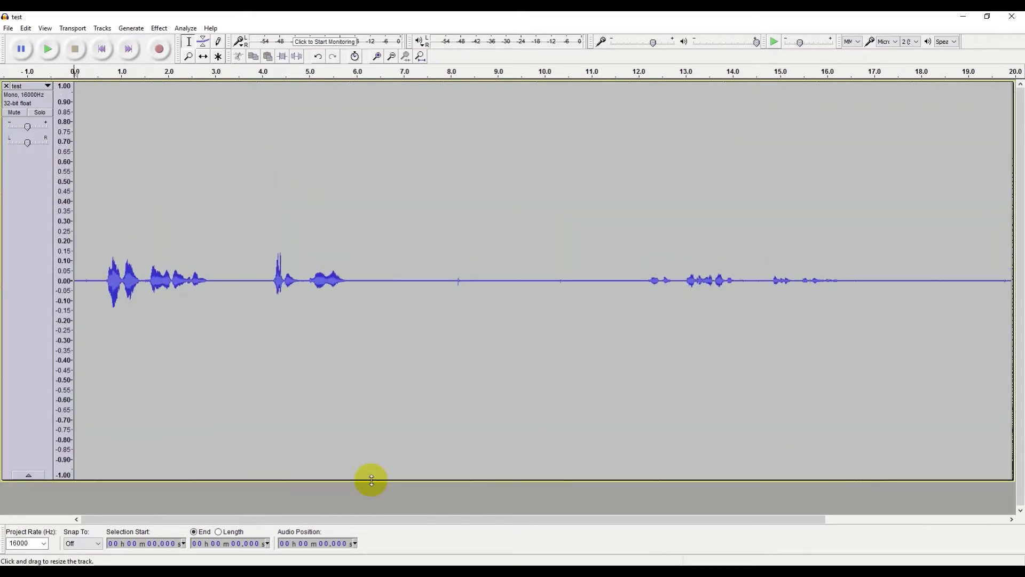
{"action": "left_click", "coordinate": [62, 279]}
{"action": "left_click", "coordinate": [62, 280]}
{"action": "left_click", "coordinate": [65, 278]}
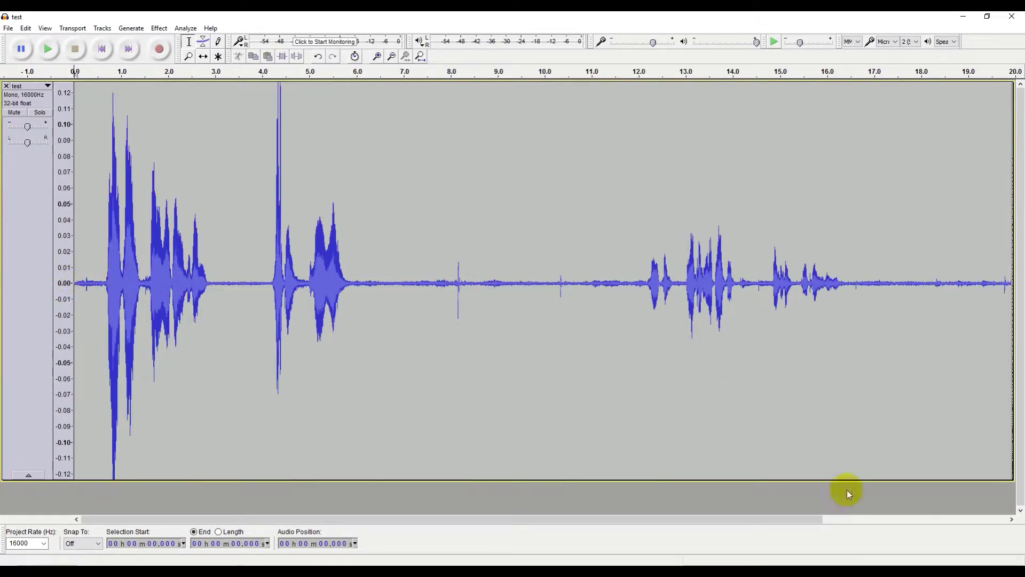
{"action": "left_click", "coordinate": [1012, 520]}
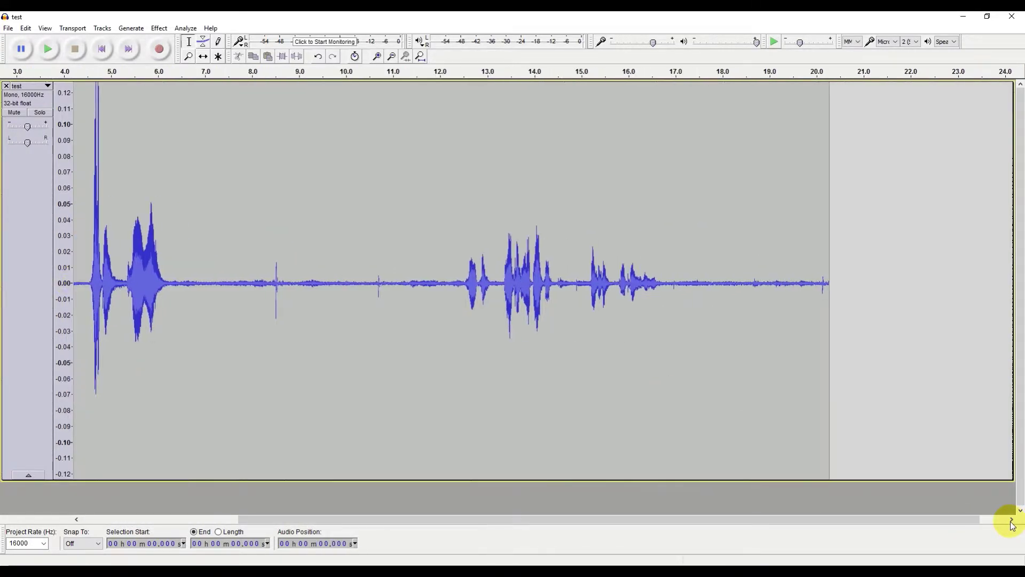
{"action": "left_click_drag", "start_coordinate": [289, 519], "coordinate": [129, 511]}
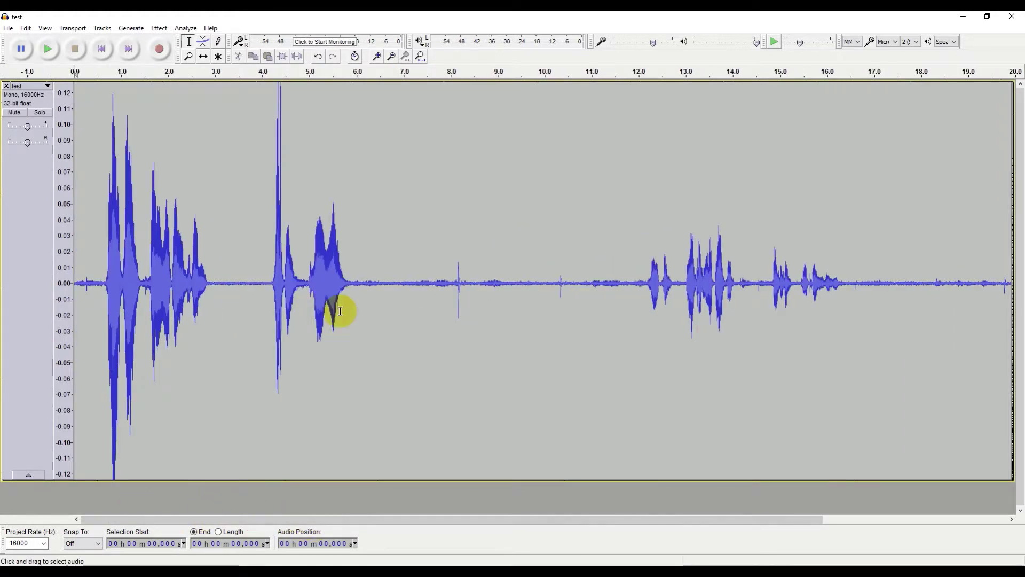
{"action": "left_click_drag", "start_coordinate": [355, 297], "coordinate": [93, 302]}
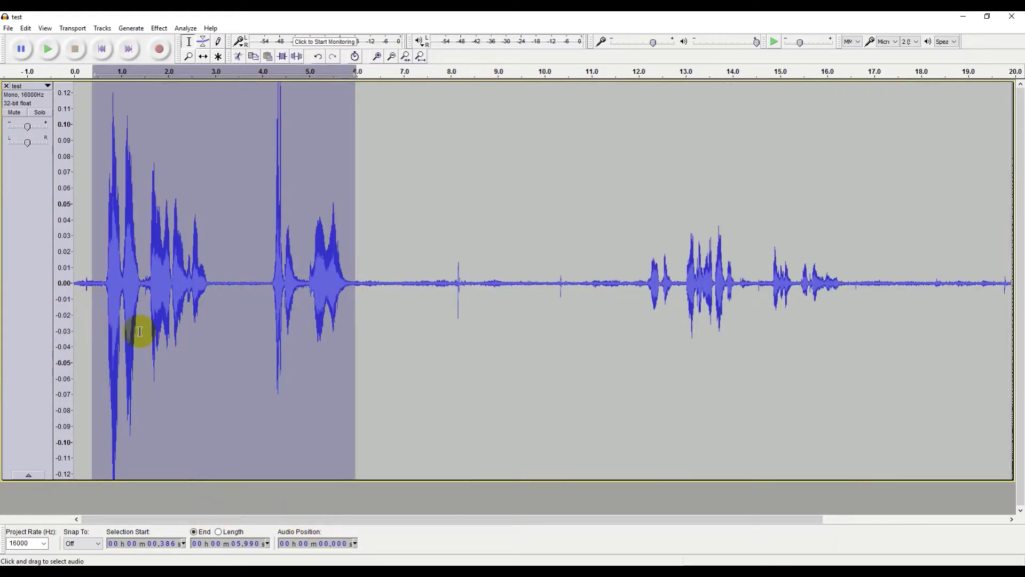
{"action": "left_click", "coordinate": [159, 29]}
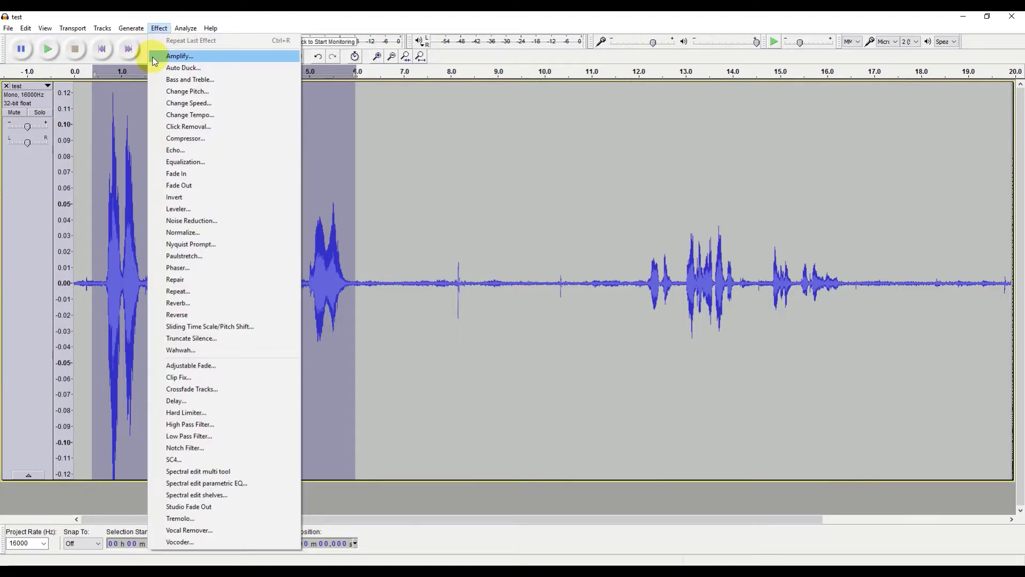
{"action": "left_click", "coordinate": [154, 57]}
{"action": "type", "text": "-1"}
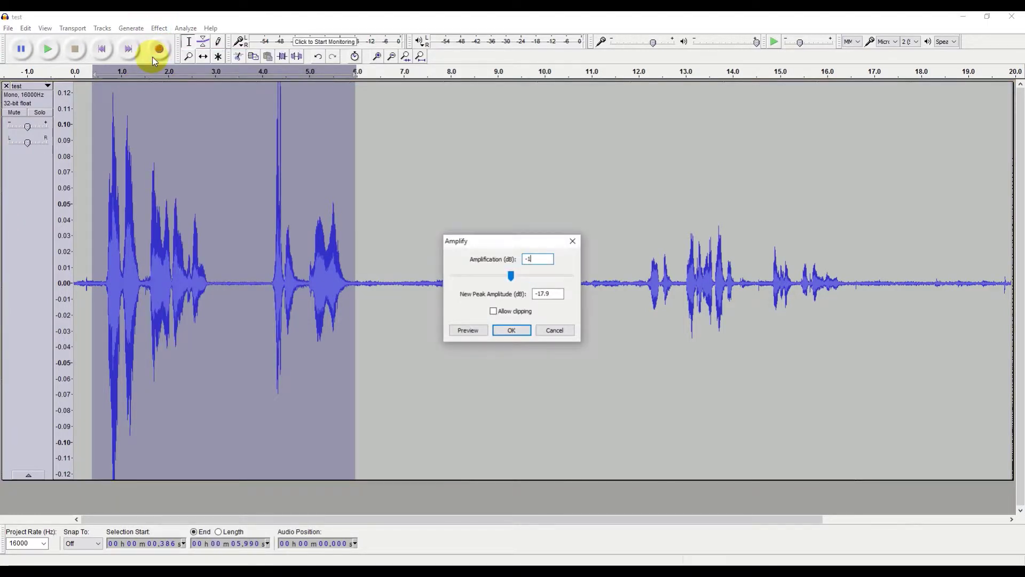
{"action": "key", "text": "Return"}
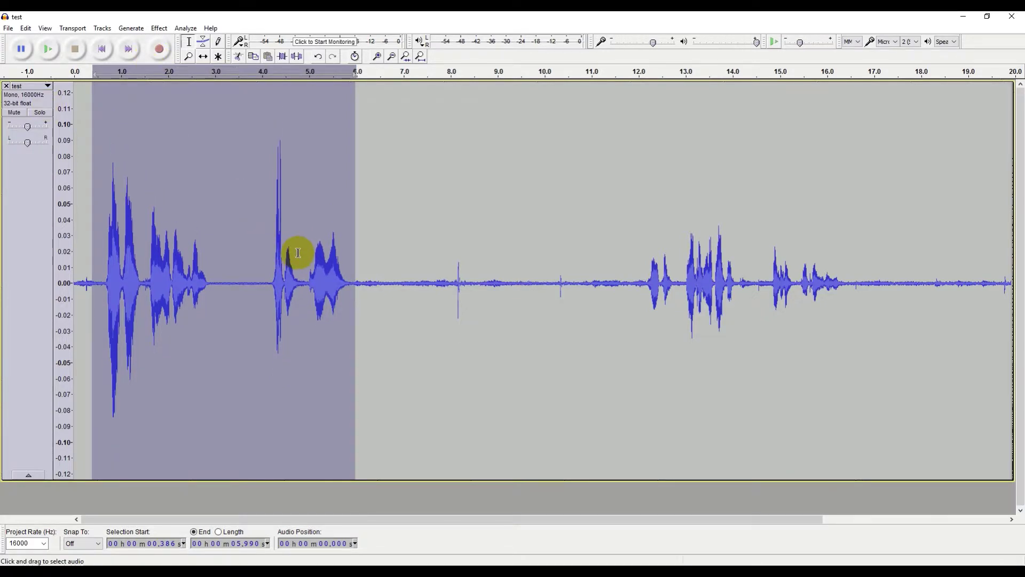
Repeat the -1 dB amplification on the loud peaks at about 4.084–4.912 s and 0.431–1.066 s.
{"action": "left_click_drag", "start_coordinate": [266, 258], "coordinate": [304, 257]}
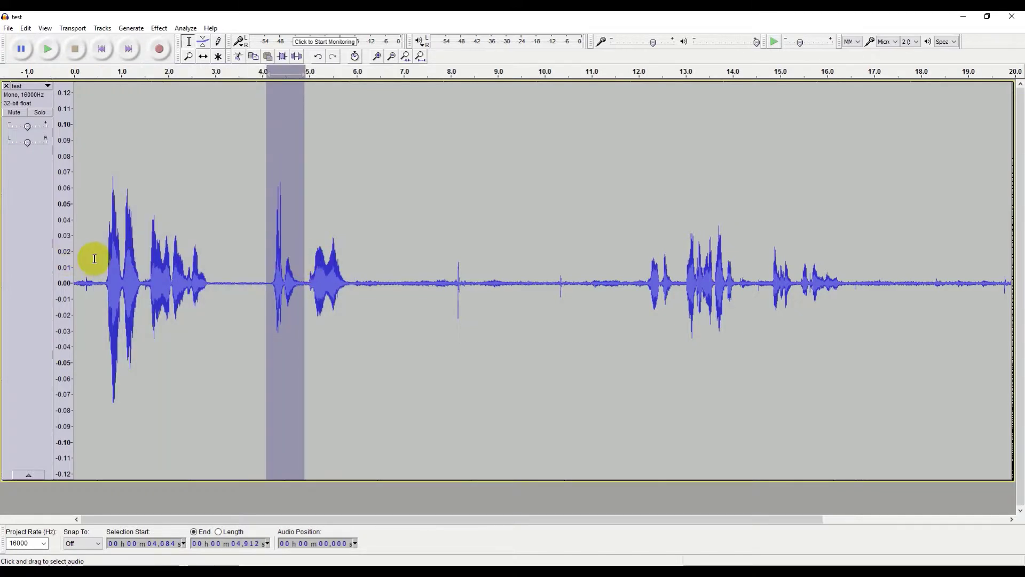
{"action": "left_click_drag", "start_coordinate": [95, 260], "coordinate": [125, 268]}
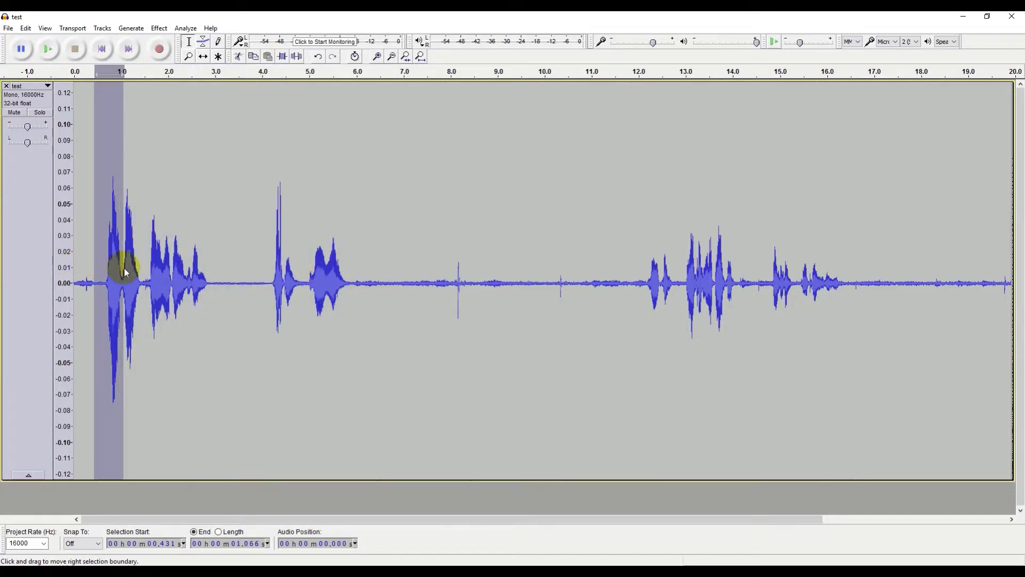
{"action": "left_click", "coordinate": [97, 280]}
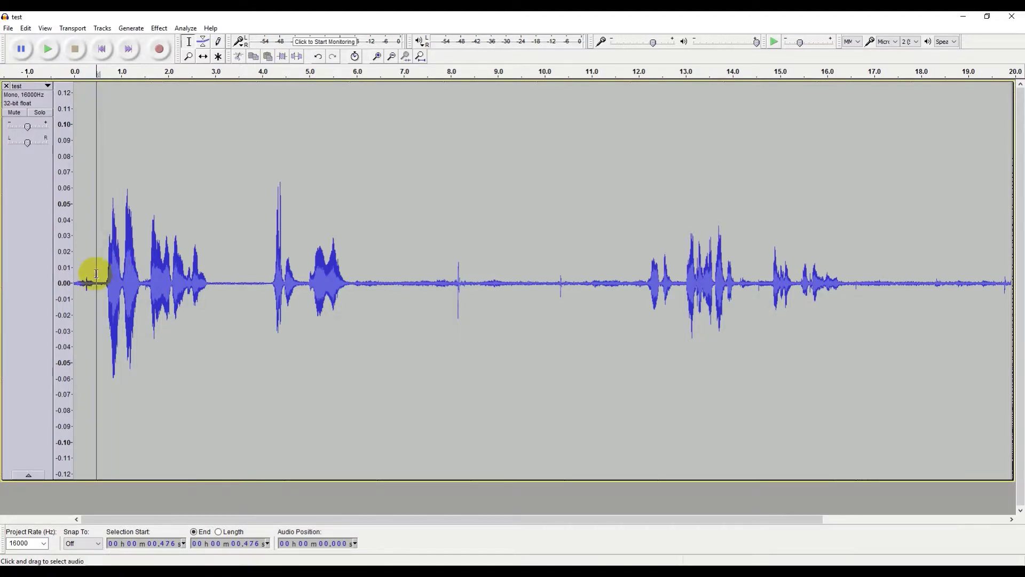
Delete most of the long noisy pause, from about 6.477 s to 11.707 s.
{"action": "left_click_drag", "start_coordinate": [381, 295], "coordinate": [624, 324]}
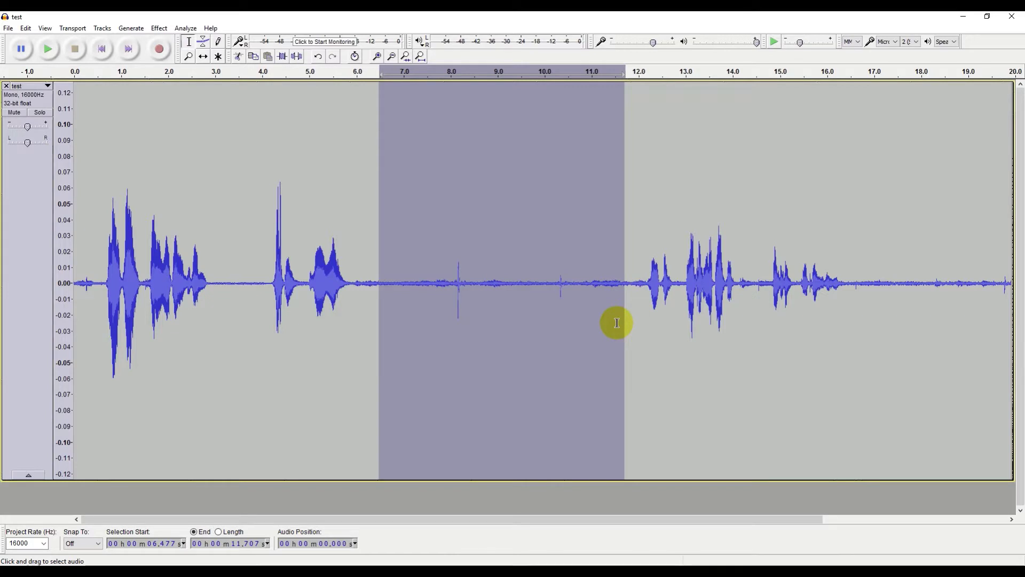
{"action": "key", "text": "Delete"}
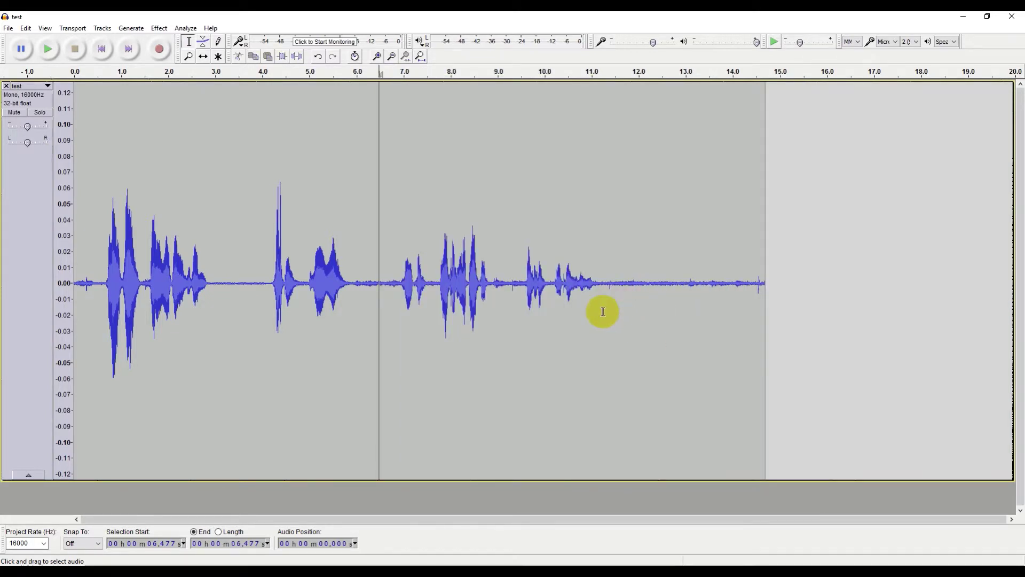
{"action": "left_click", "coordinate": [9, 28]}
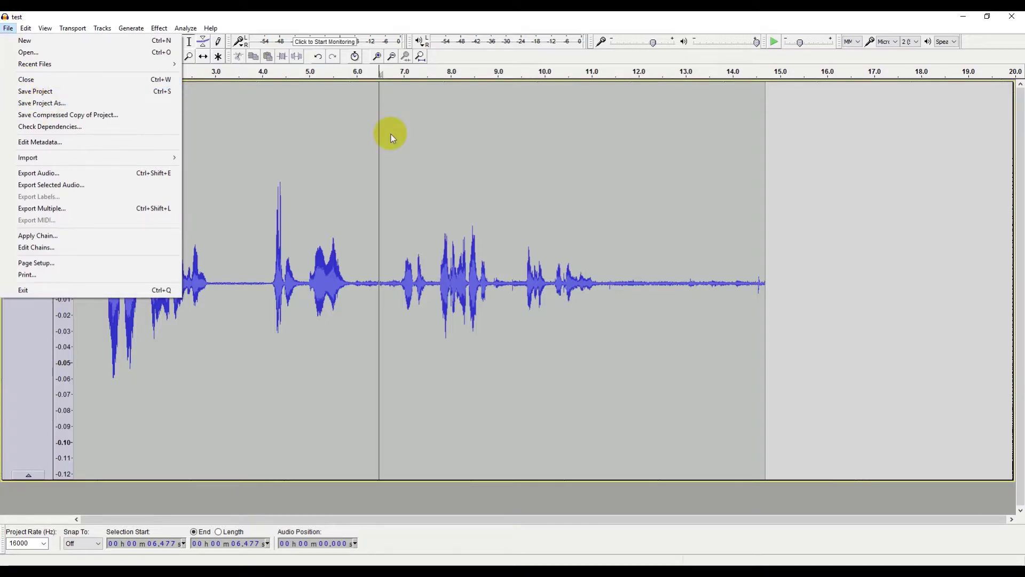
{"action": "left_click", "coordinate": [443, 147]}
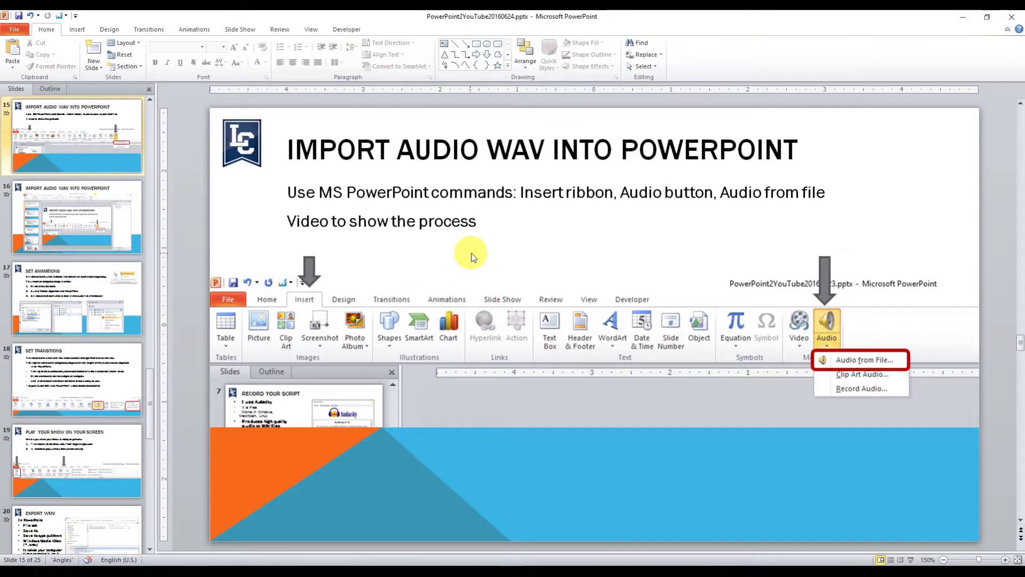
In PowerPoint, insert the audio file Audacity02.wav on slide 15 and move its speaker icon down onto the blue area below the screenshot.
{"action": "left_click", "coordinate": [75, 30]}
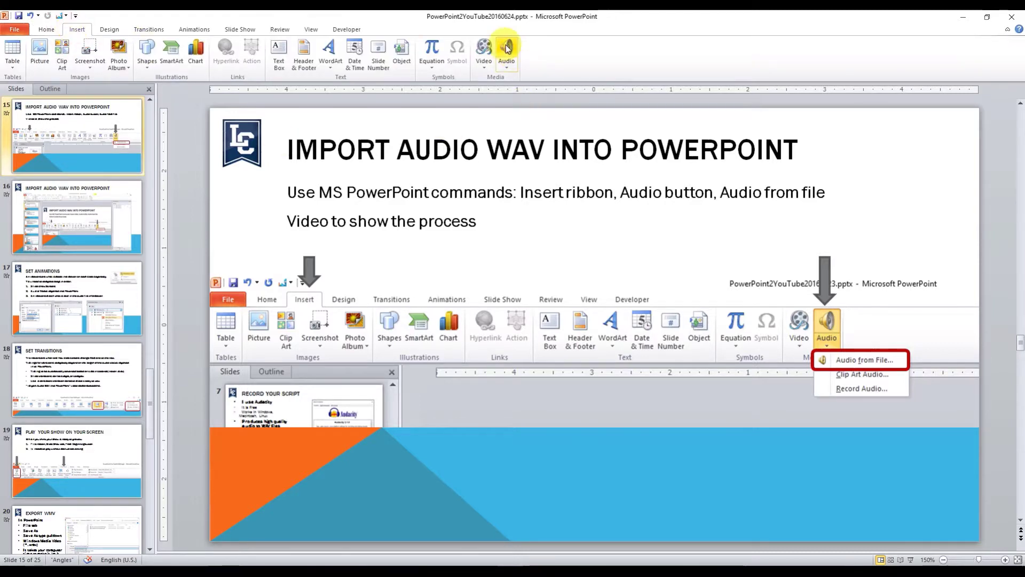
{"action": "left_click", "coordinate": [507, 49]}
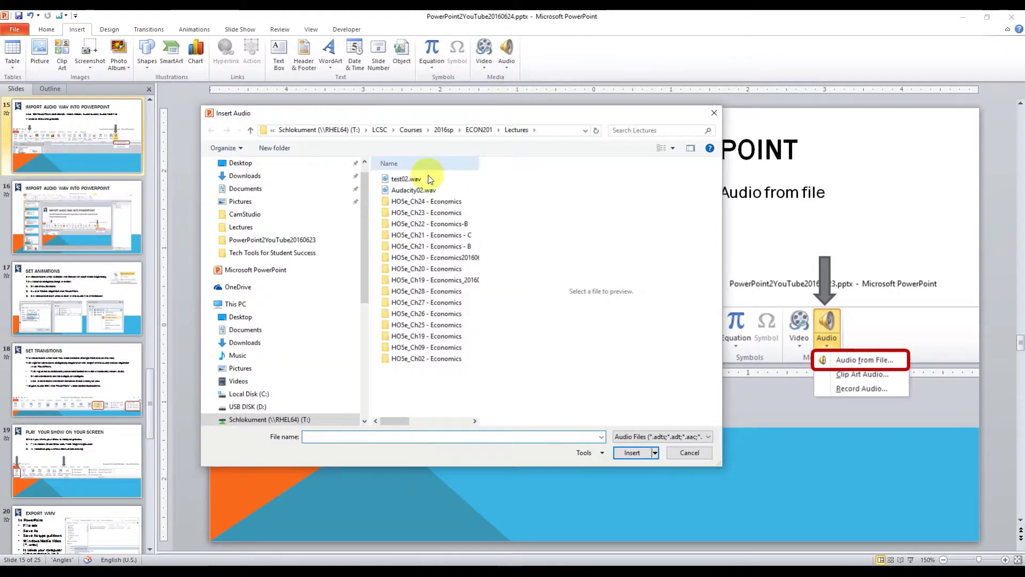
{"action": "double_click", "coordinate": [401, 190]}
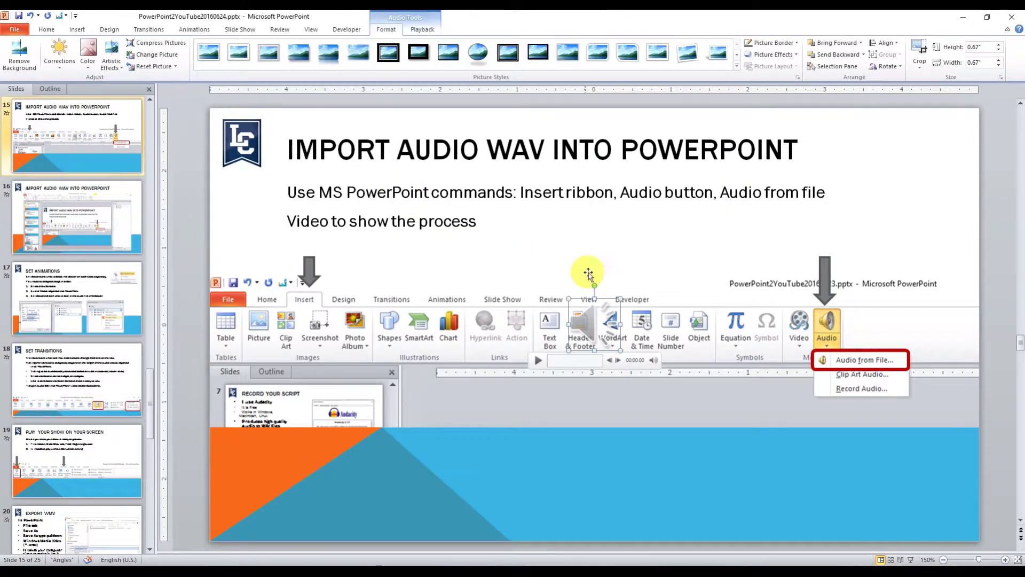
{"action": "left_click_drag", "start_coordinate": [584, 320], "coordinate": [586, 492]}
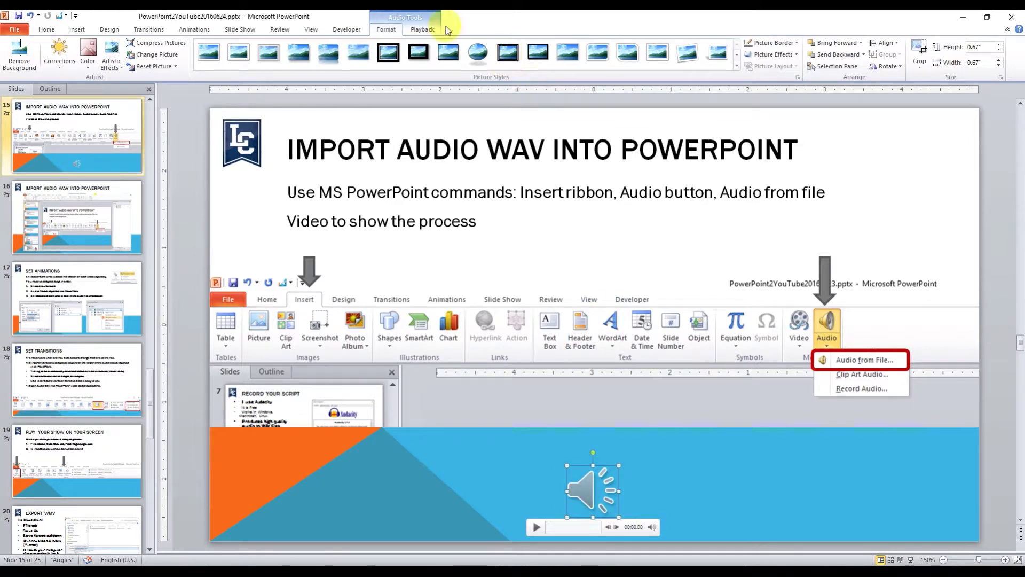